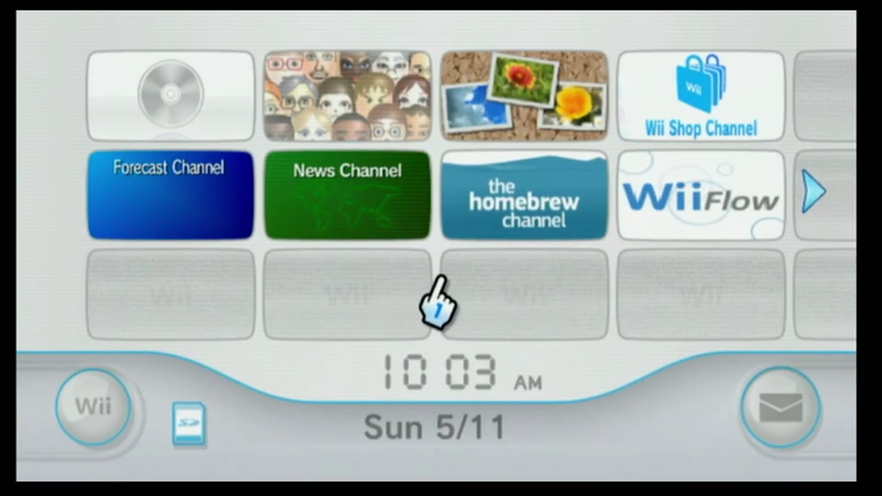
Step: Select the WiiFlow channel tile on the Wii Menu to bring up its preview
{"action": "left_click", "coordinate": [670, 209]}
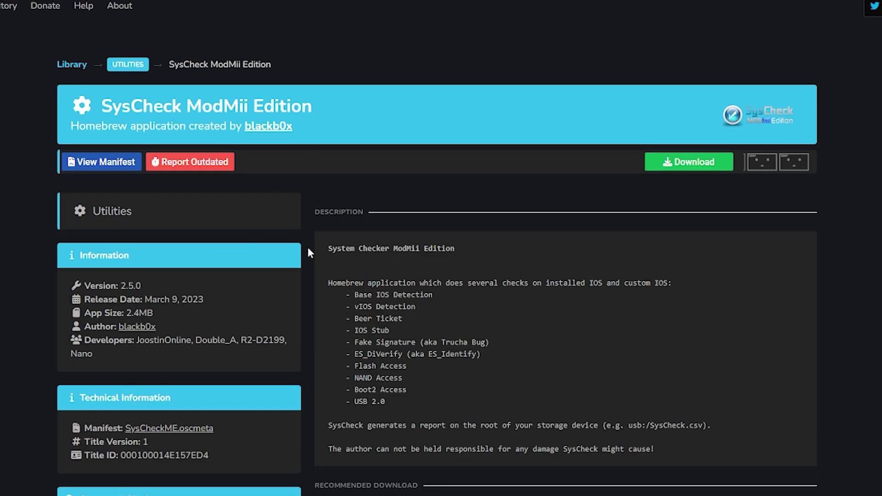
Step: Scroll down the SysCheck and ModMii guide pages and follow the YAWM ModMii Edition requirements link
{"action": "scroll", "coordinate": [400, 290], "scroll_direction": "down", "scroll_amount": 1}
{"action": "scroll", "coordinate": [497, 327], "scroll_direction": "down", "scroll_amount": 2}
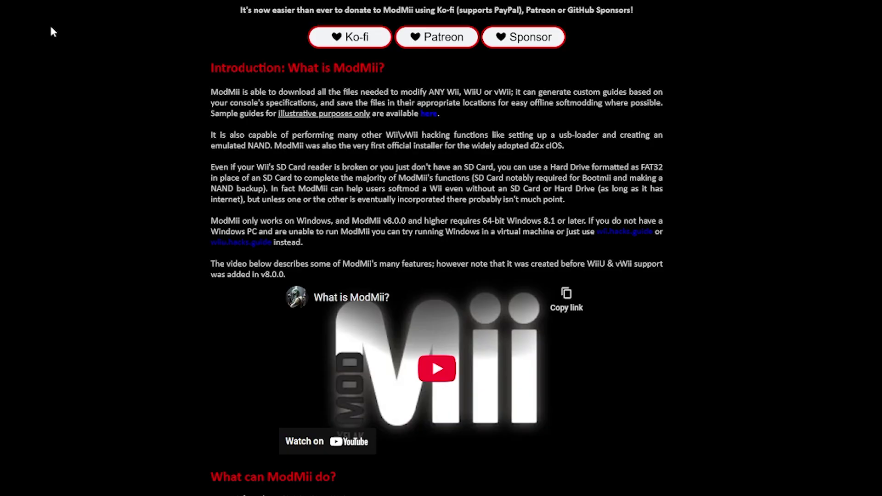
{"action": "scroll", "coordinate": [147, 32], "scroll_direction": "down", "scroll_amount": 3}
{"action": "scroll", "coordinate": [148, 35], "scroll_direction": "down", "scroll_amount": 10}
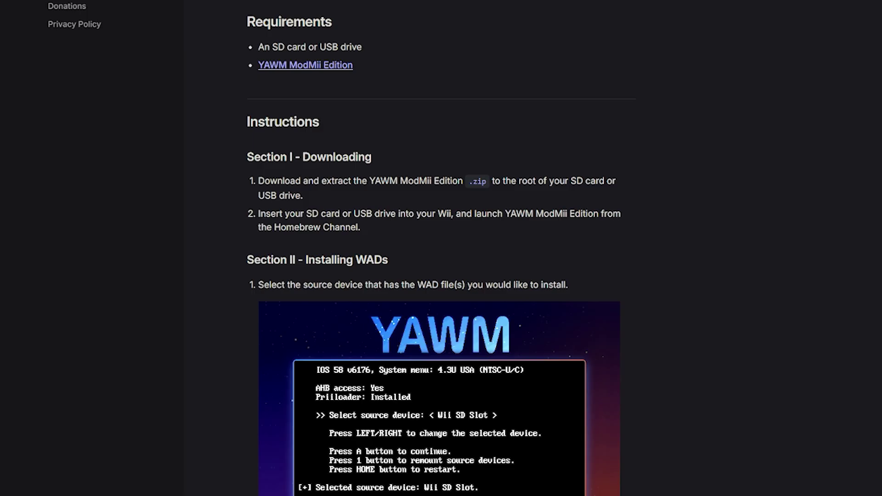
{"action": "left_click", "coordinate": [312, 67]}
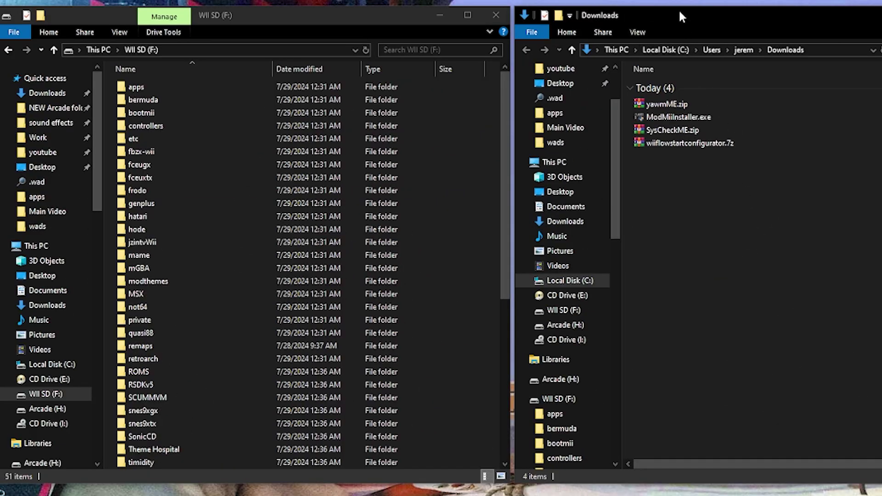
Step: Select the three downloaded archives, yawmME, SysCheckME.zip and wiiflowstartconfigurator.7z, in Downloads
{"action": "left_click", "coordinate": [283, 17]}
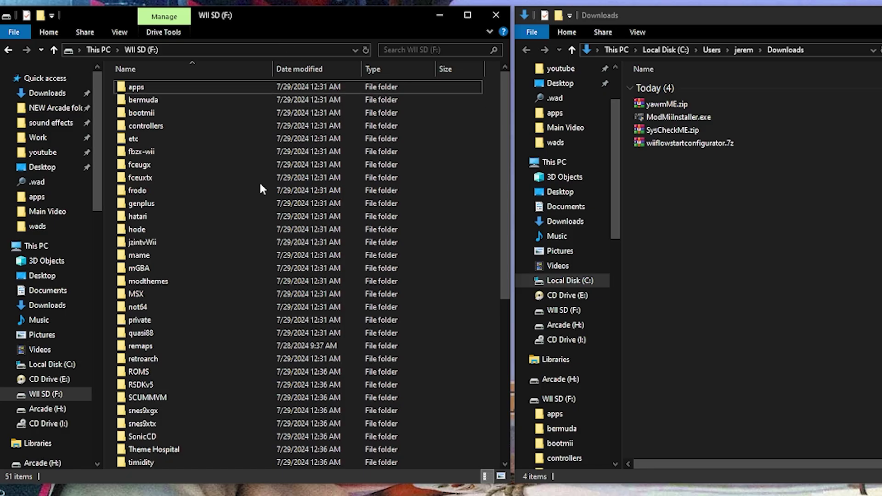
{"action": "scroll", "coordinate": [175, 215], "scroll_direction": "down", "scroll_amount": 7}
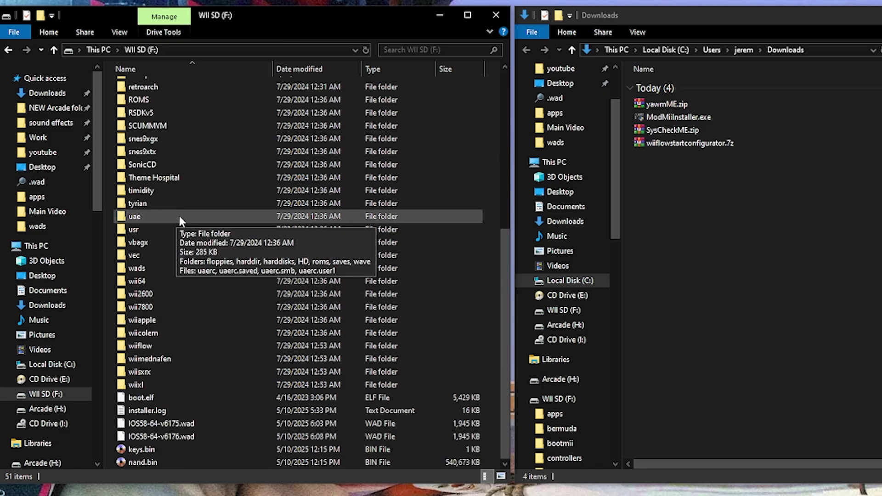
{"action": "scroll", "coordinate": [179, 216], "scroll_direction": "up", "scroll_amount": 5}
{"action": "left_click", "coordinate": [723, 247]}
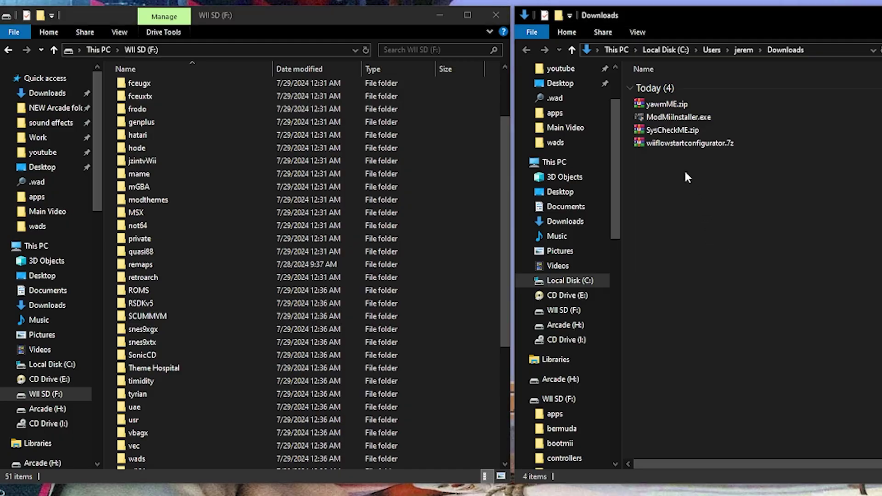
{"action": "left_click", "coordinate": [642, 106]}
{"action": "left_click", "coordinate": [641, 130], "text": "ctrl"}
{"action": "left_click", "coordinate": [640, 143], "text": "ctrl"}
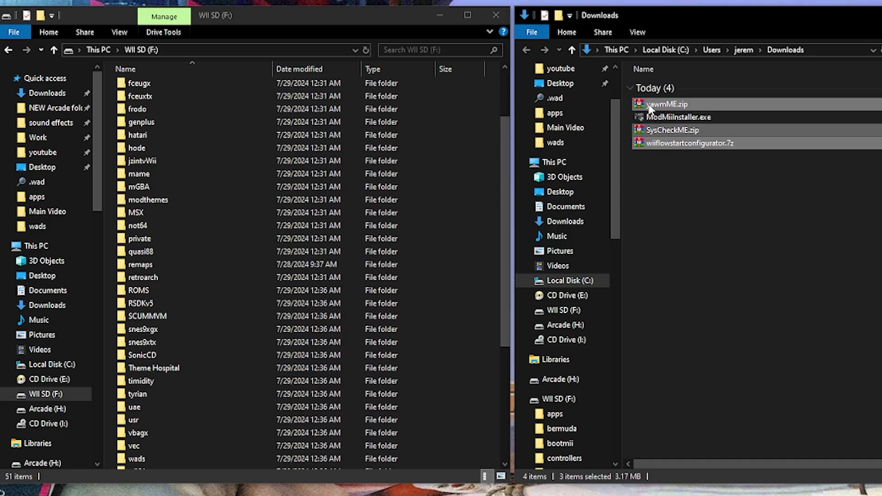
Step: Extract each archive to its own folder, delete the originals and run ModMiiInstaller.exe
{"action": "right_click", "coordinate": [648, 106]}
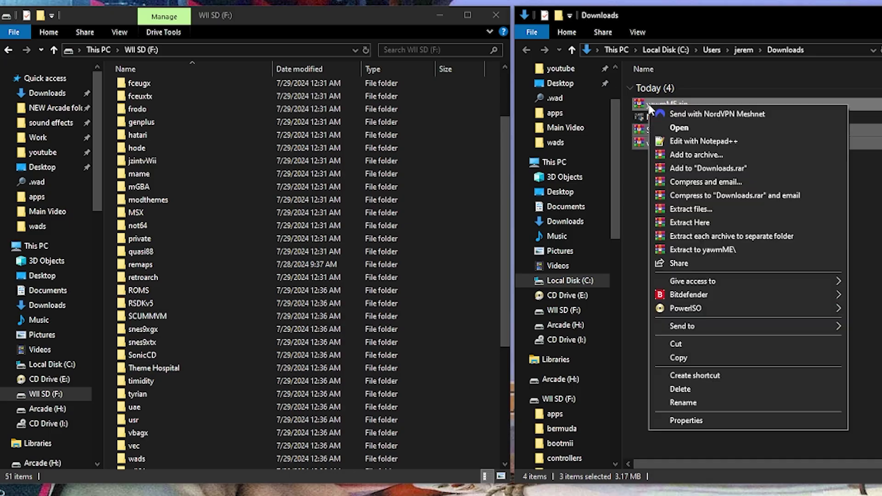
{"action": "left_click", "coordinate": [709, 237]}
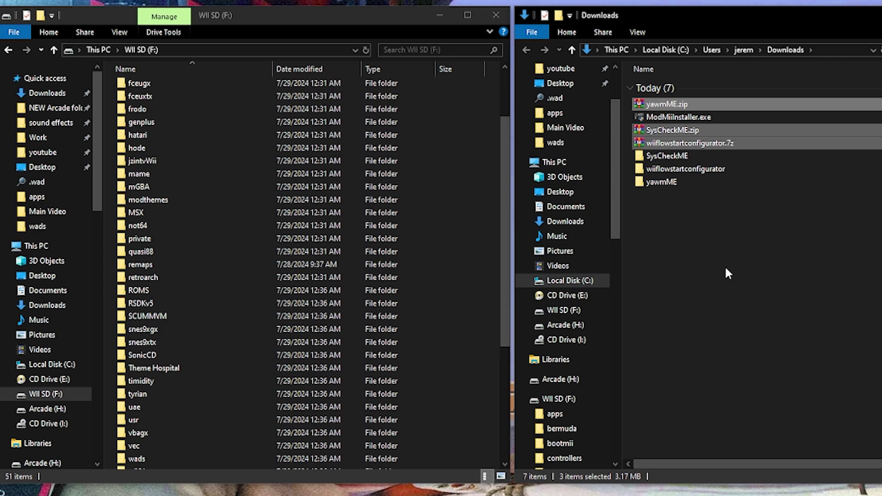
{"action": "key", "text": "Delete"}
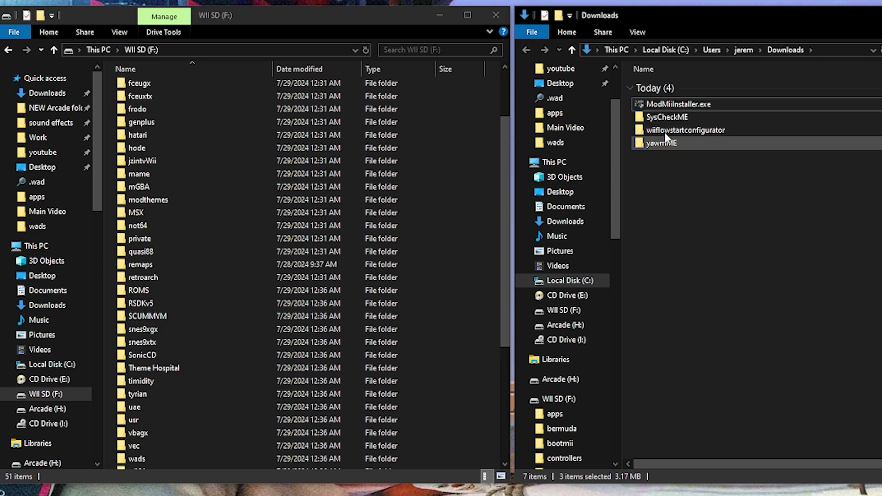
{"action": "double_click", "coordinate": [640, 105]}
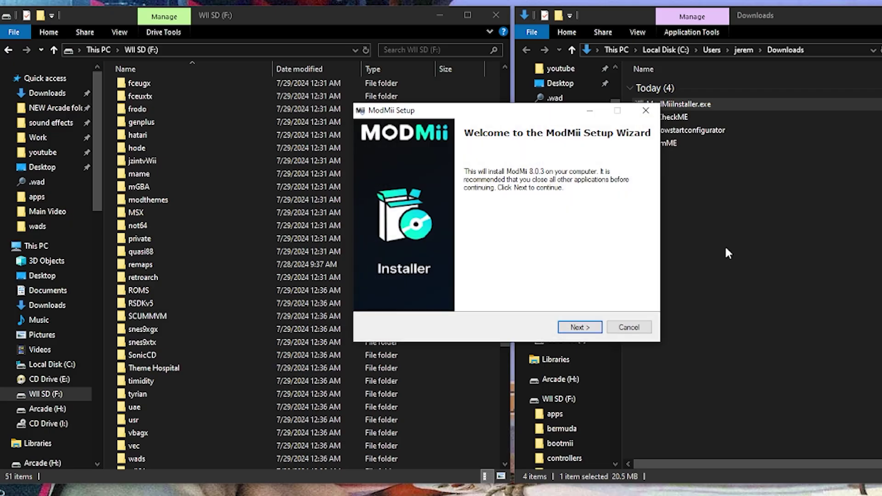
Step: Install ModMii 8.0.3 to C:\ModMii\ and finish setup with Launch ModMii unchecked
{"action": "key", "text": "Return"}
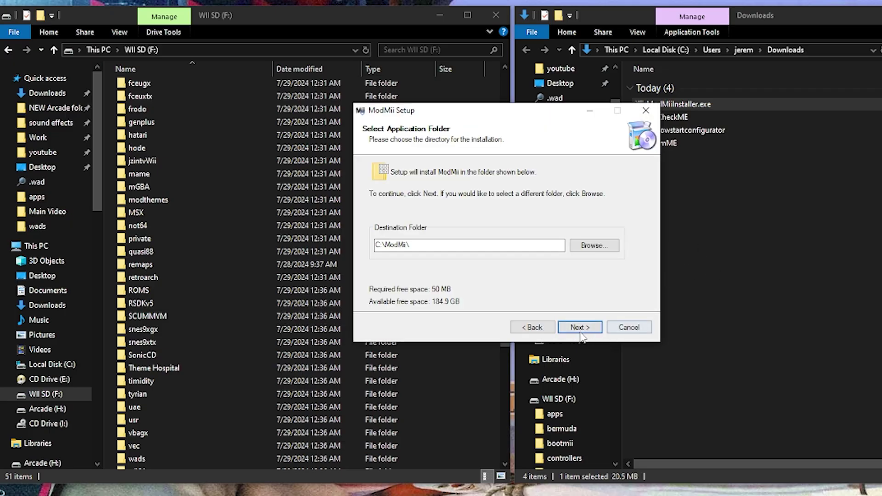
{"action": "key", "text": "Return"}
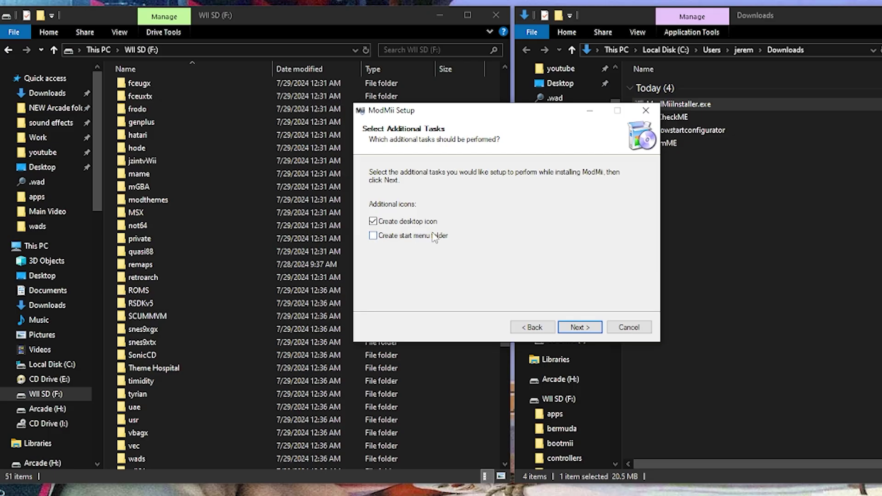
{"action": "left_click", "coordinate": [579, 327]}
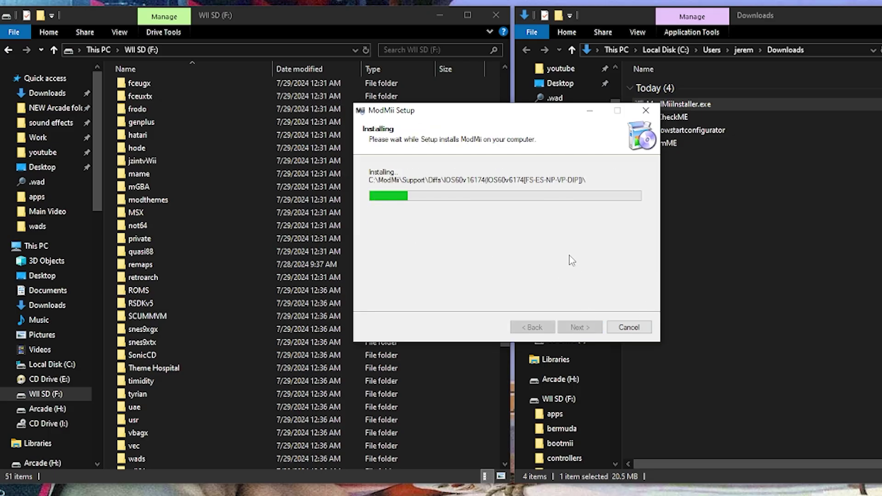
{"action": "left_click", "coordinate": [468, 228]}
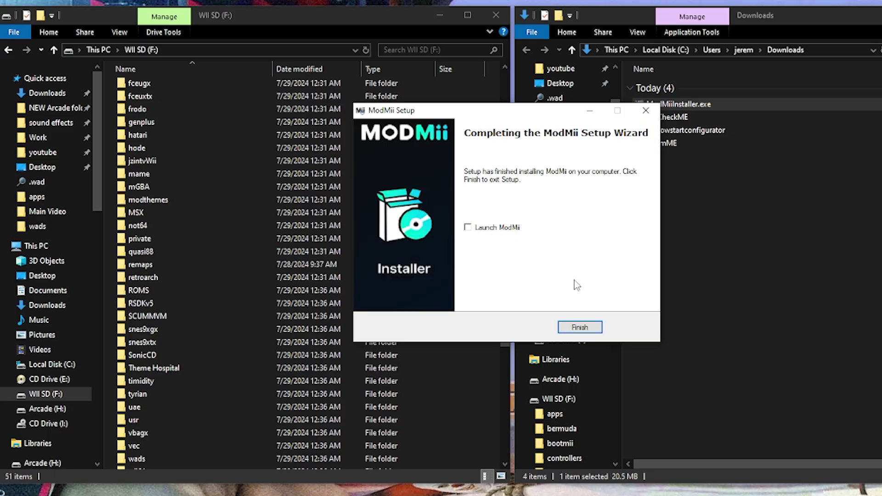
{"action": "left_click", "coordinate": [580, 327]}
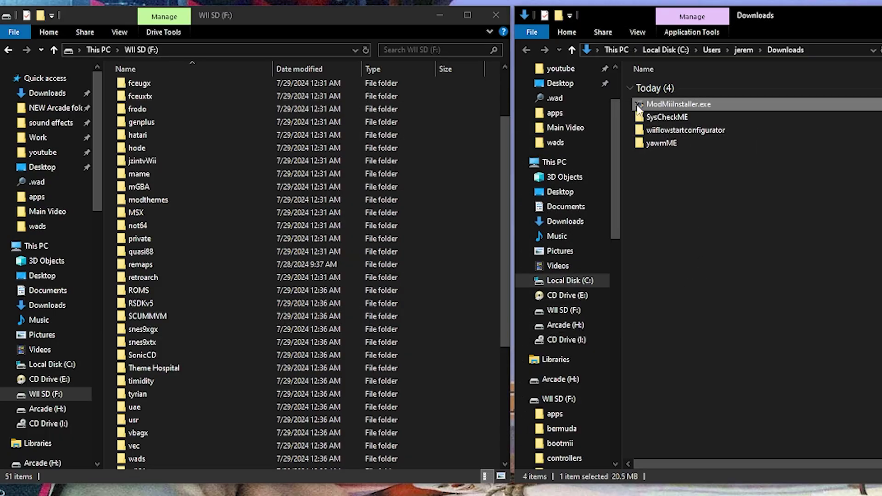
Step: Delete ModMiiInstaller.exe and open the apps folder on the Wii SD card
{"action": "key", "text": "Delete"}
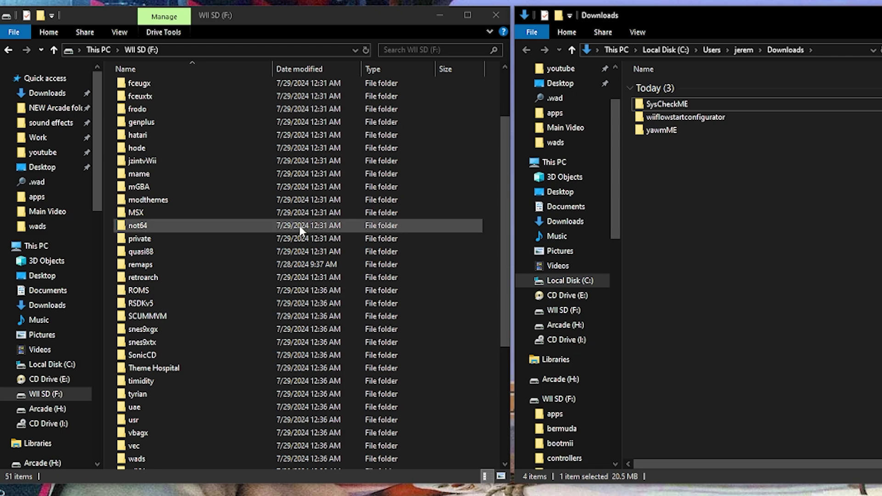
{"action": "scroll", "coordinate": [243, 227], "scroll_direction": "up", "scroll_amount": 3}
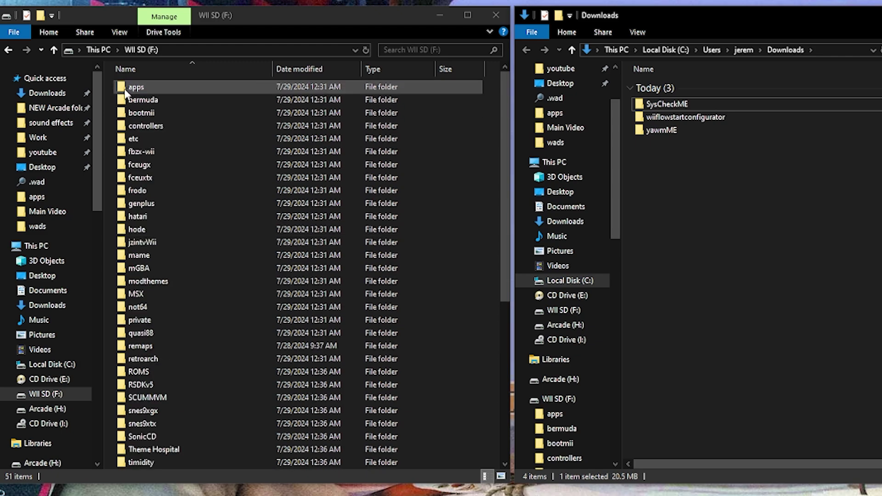
{"action": "double_click", "coordinate": [136, 87]}
Step: Browse into SysCheckME\apps and copy the SysCheckME folder into the SD card's apps folder
{"action": "left_click", "coordinate": [660, 239]}
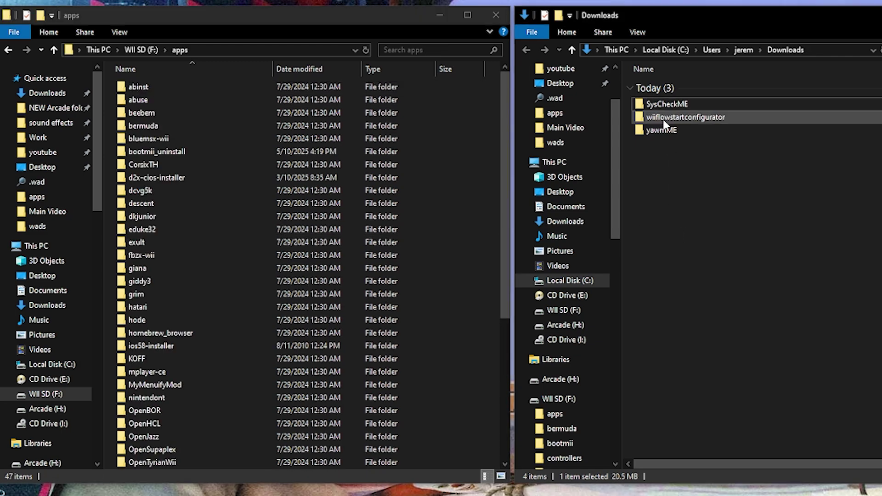
{"action": "left_click", "coordinate": [642, 107]}
{"action": "double_click", "coordinate": [642, 105]}
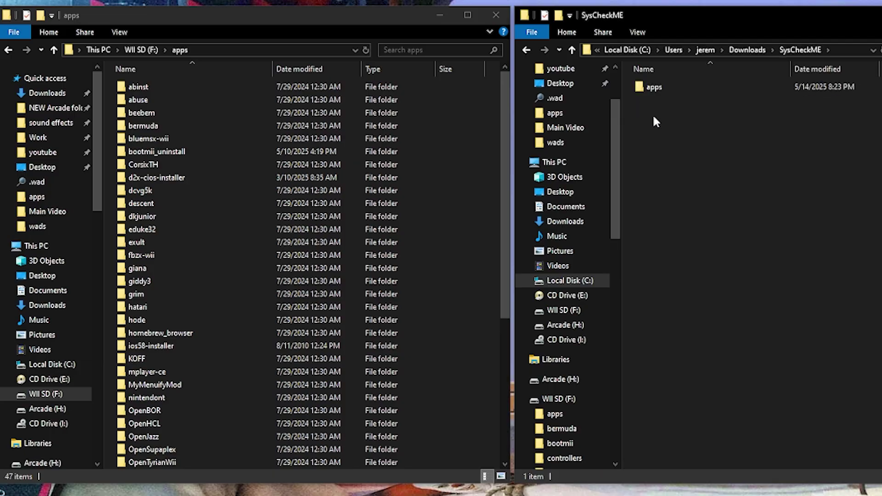
{"action": "double_click", "coordinate": [642, 88]}
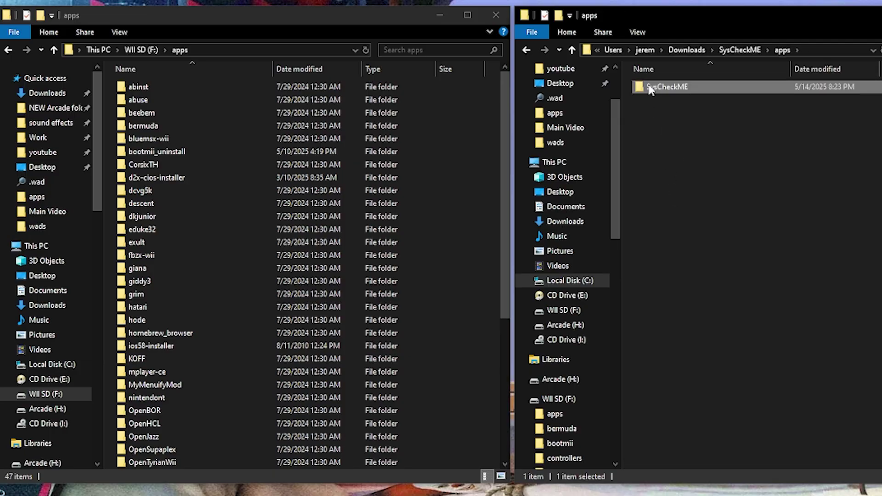
{"action": "double_click", "coordinate": [661, 87]}
{"action": "left_click", "coordinate": [666, 88]}
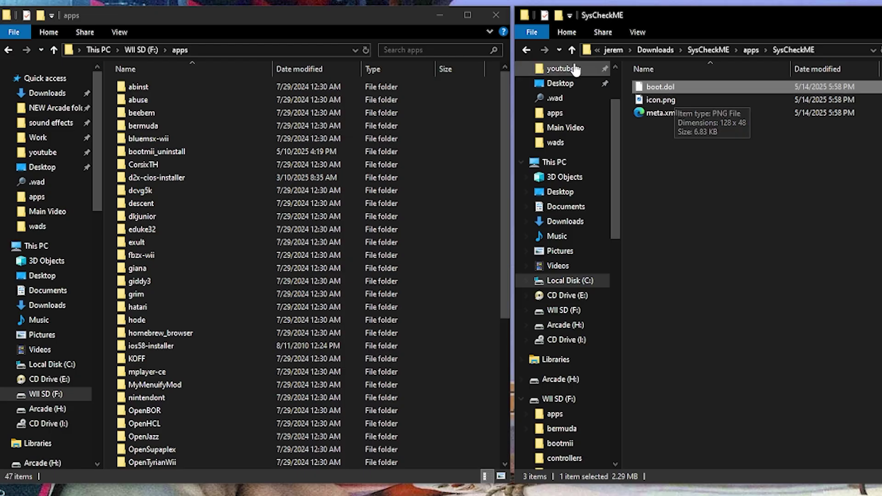
{"action": "left_click", "coordinate": [524, 50]}
{"action": "left_click_drag", "start_coordinate": [645, 88], "coordinate": [483, 170]}
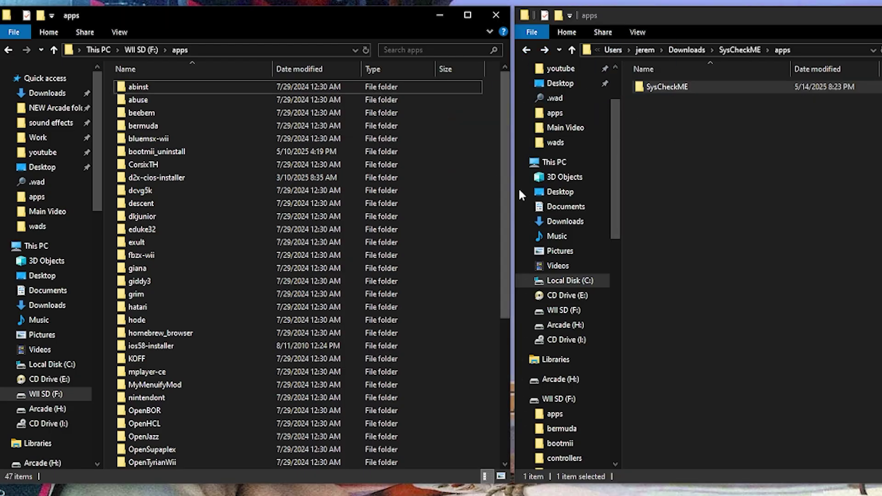
{"action": "left_click", "coordinate": [526, 50]}
{"action": "left_click", "coordinate": [526, 50]}
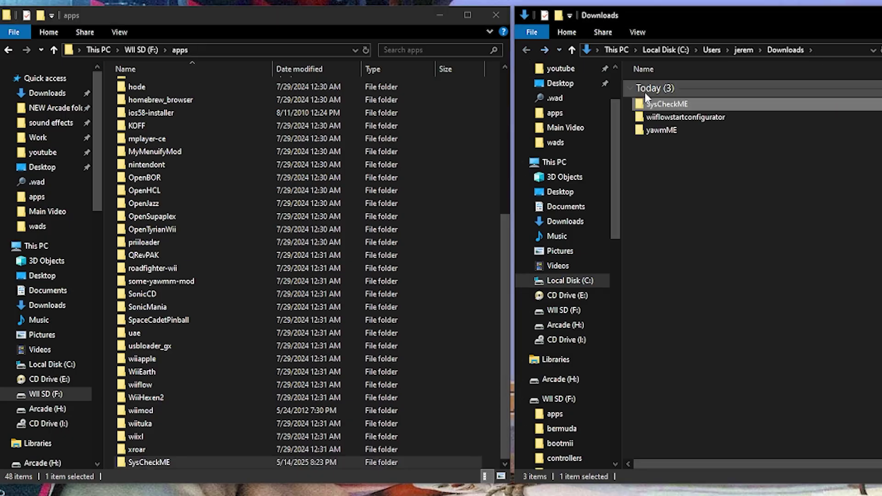
Step: Extract wiiflow_start_configurator.zip from the wiiflowstartconfigurator folder into its own folder
{"action": "double_click", "coordinate": [644, 117]}
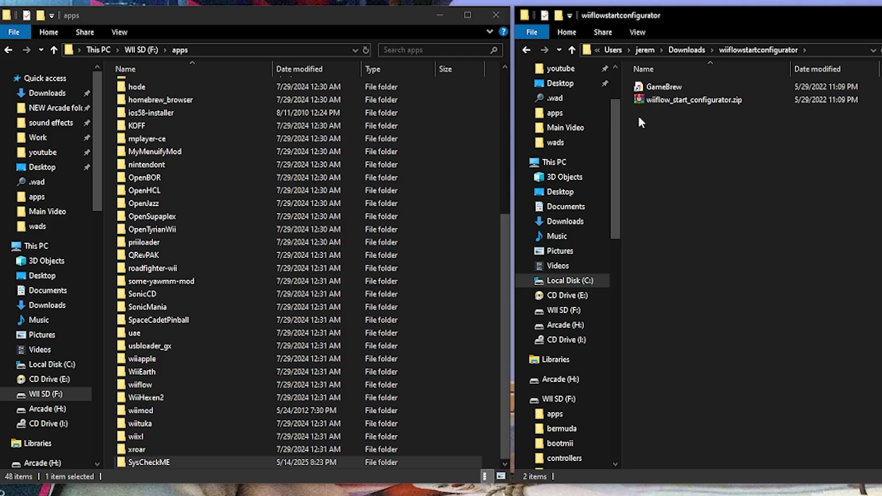
{"action": "left_click", "coordinate": [652, 102]}
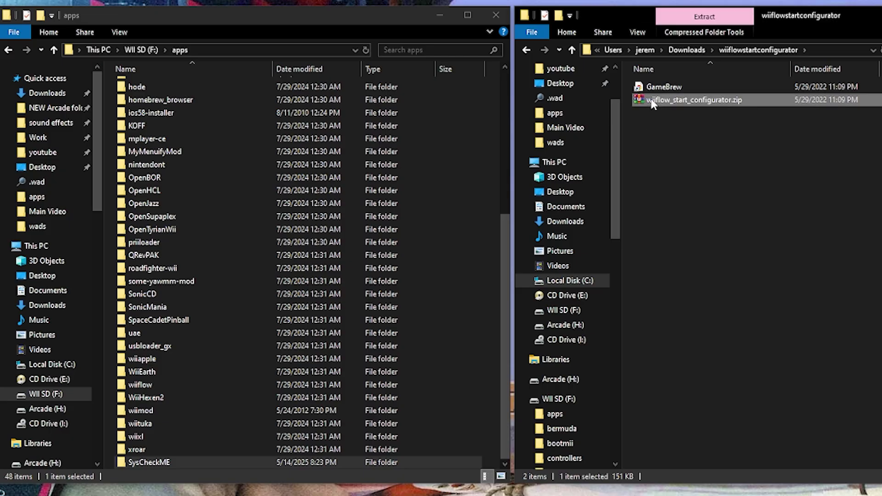
{"action": "right_click", "coordinate": [651, 103]}
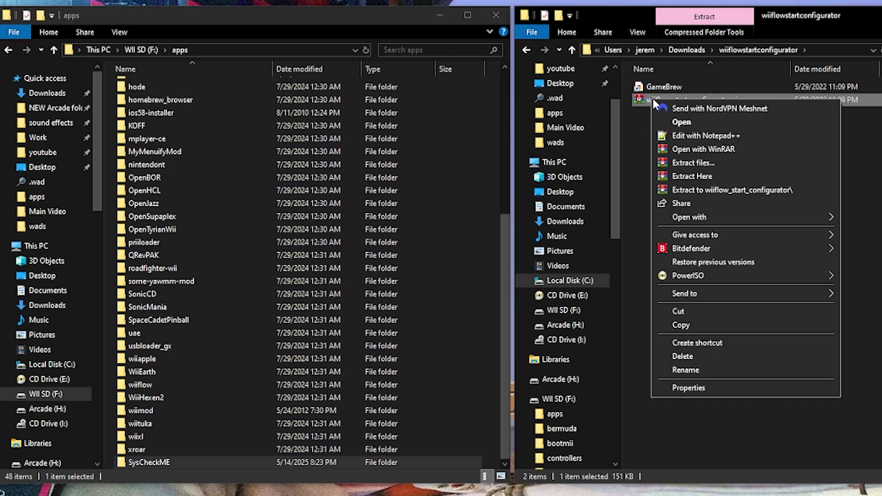
{"action": "left_click", "coordinate": [686, 190]}
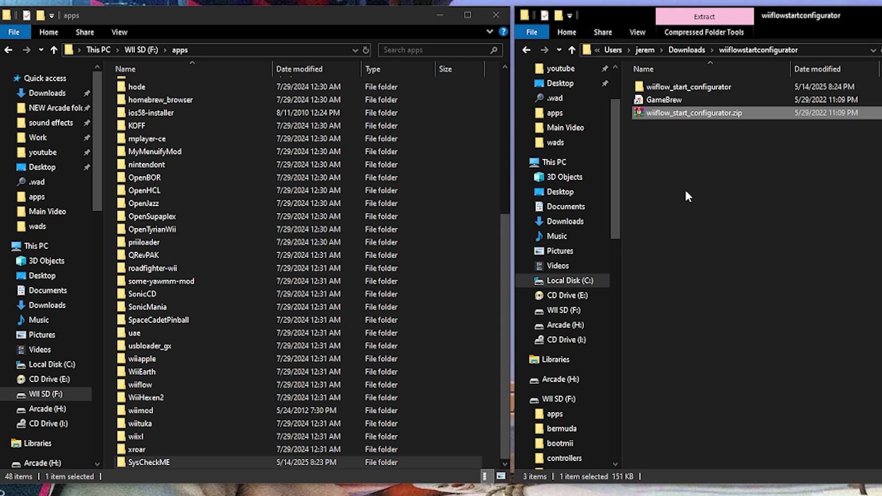
Step: Copy the wiiflow_start_configurator app folder into the SD card's apps folder, then return to Downloads
{"action": "double_click", "coordinate": [658, 87]}
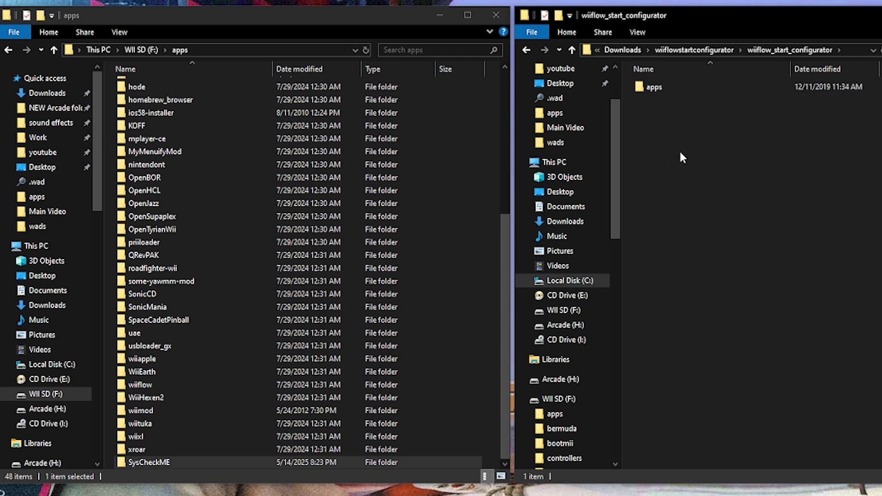
{"action": "double_click", "coordinate": [649, 89]}
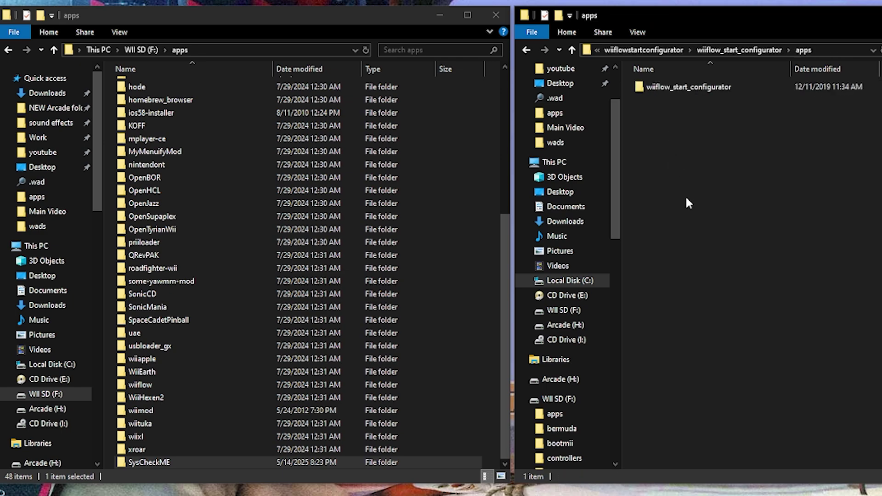
{"action": "double_click", "coordinate": [656, 87]}
{"action": "left_click", "coordinate": [660, 86]}
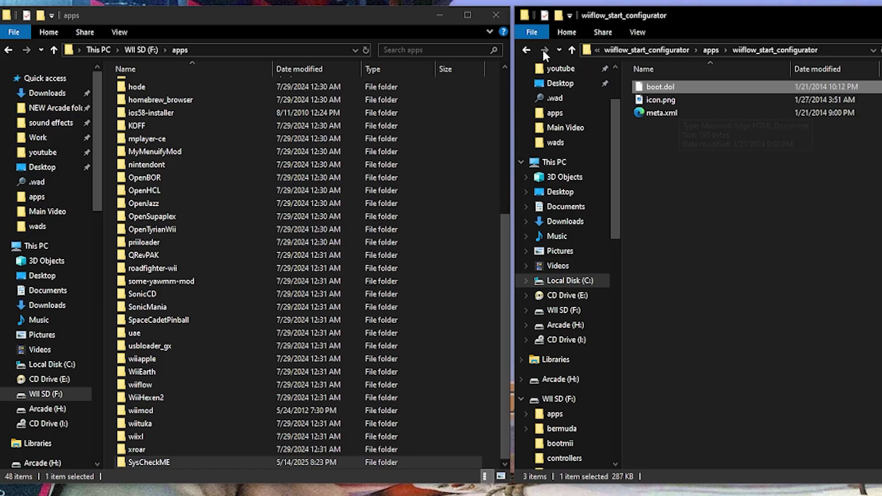
{"action": "left_click", "coordinate": [527, 49]}
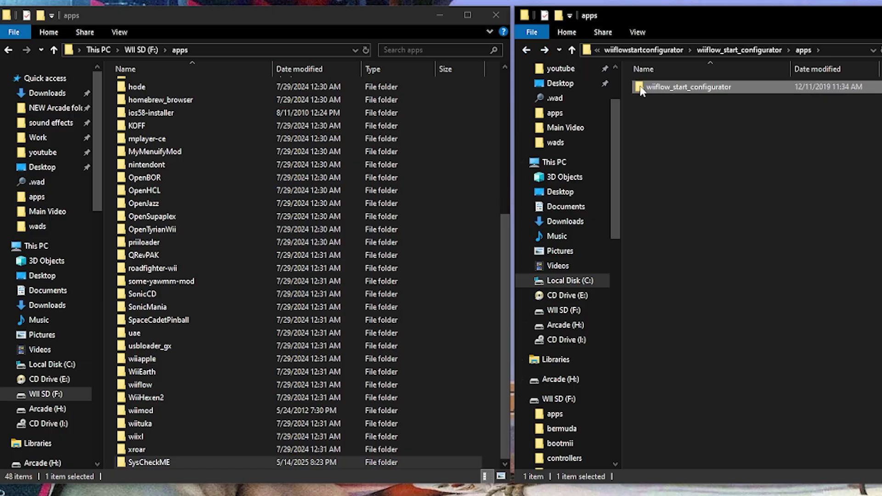
{"action": "left_click_drag", "start_coordinate": [642, 91], "coordinate": [485, 184]}
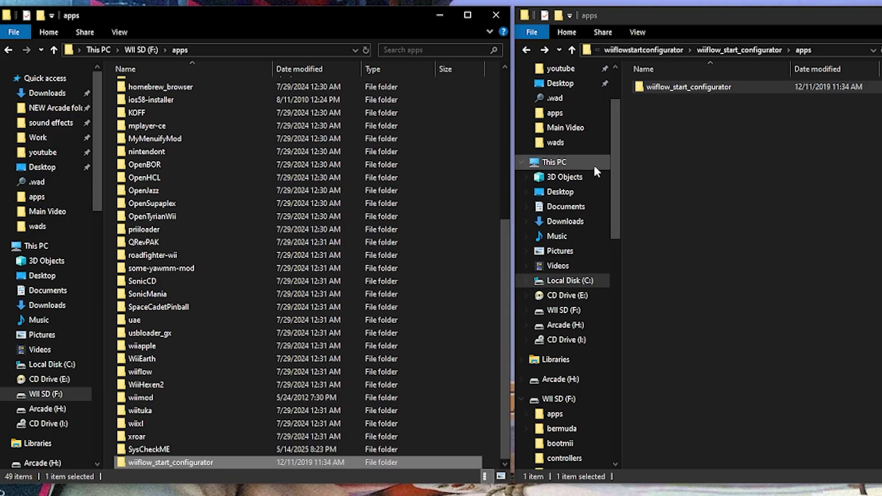
{"action": "left_click", "coordinate": [527, 50]}
{"action": "left_click", "coordinate": [526, 49]}
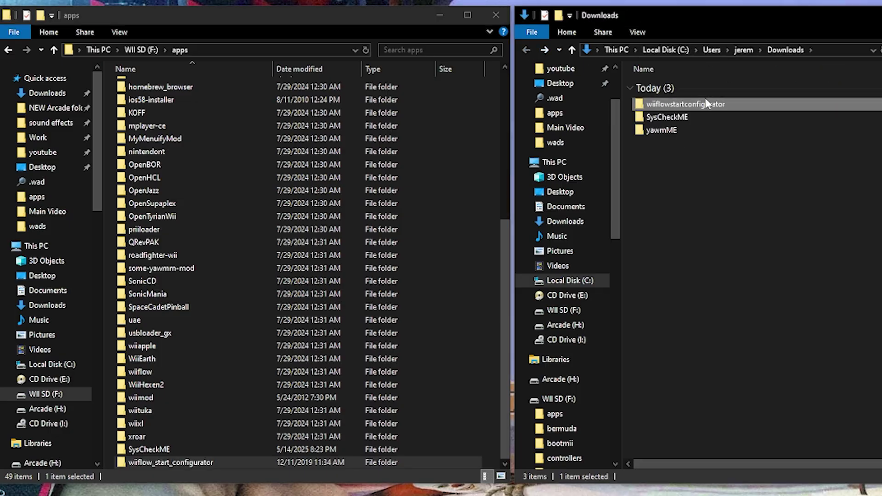
Step: Check the files in yawmME\apps\yawmME, then drag the yawmME folder into the SD card's apps folder
{"action": "double_click", "coordinate": [643, 131]}
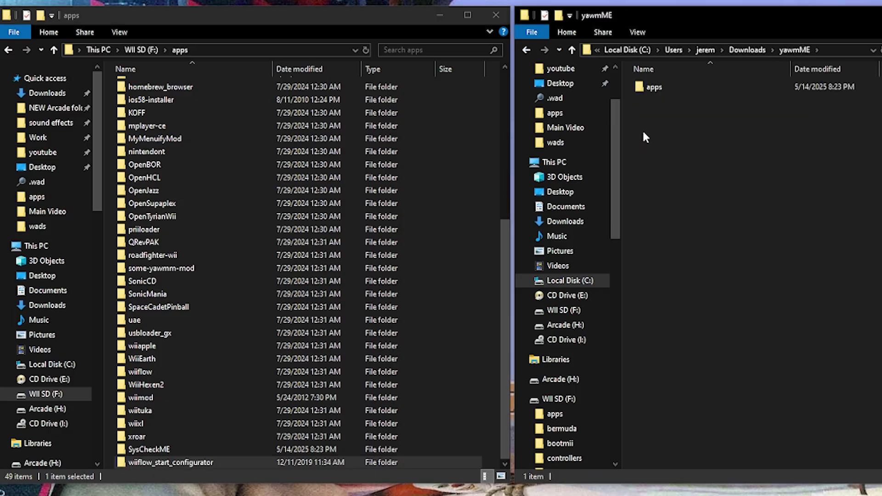
{"action": "double_click", "coordinate": [640, 87]}
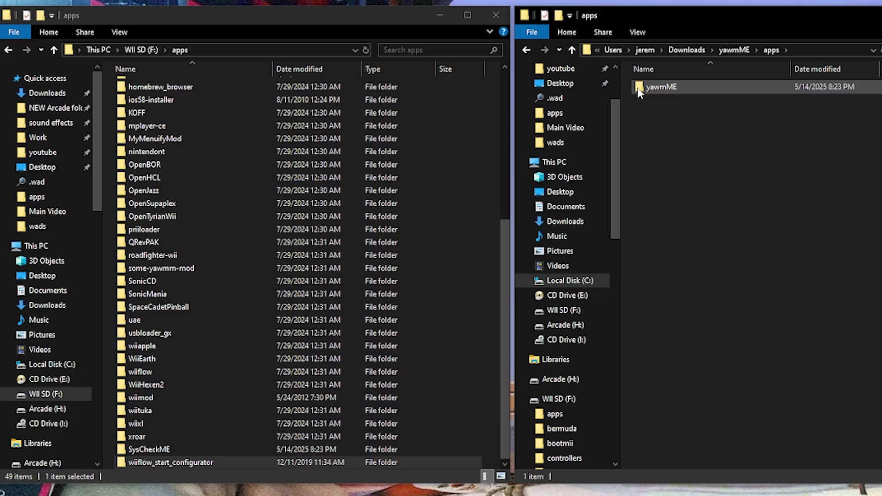
{"action": "double_click", "coordinate": [640, 89]}
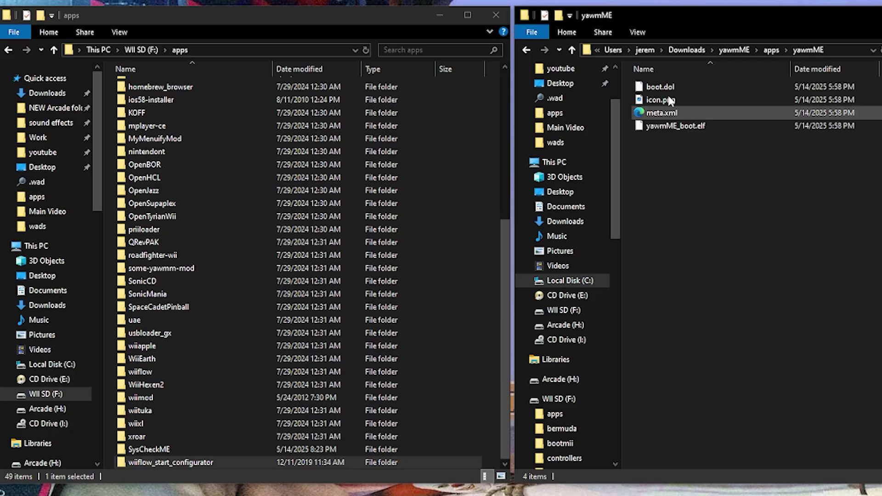
{"action": "left_click", "coordinate": [525, 50]}
{"action": "left_click_drag", "start_coordinate": [640, 90], "coordinate": [486, 182]}
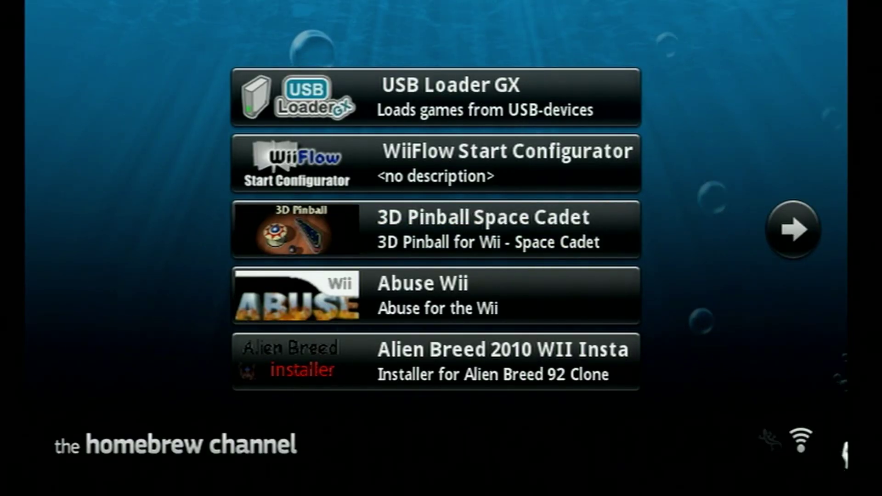
Step: Load WiiFlow Start Configurator from the Homebrew Channel, then bring up the channel's Home menu
{"action": "left_click", "coordinate": [494, 158]}
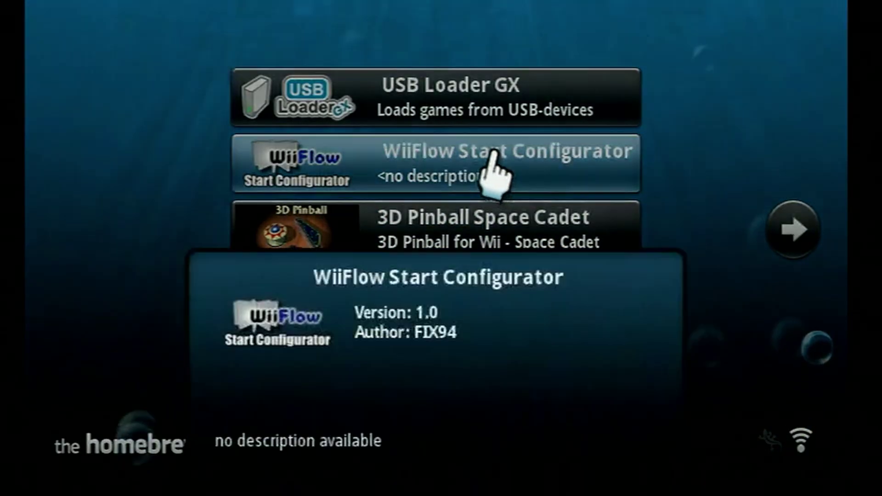
{"action": "left_click", "coordinate": [425, 369]}
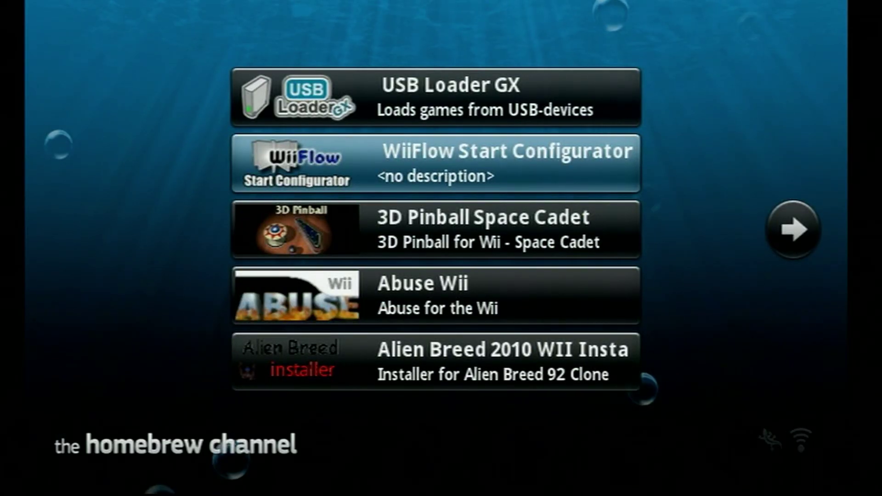
{"action": "key", "text": "Home"}
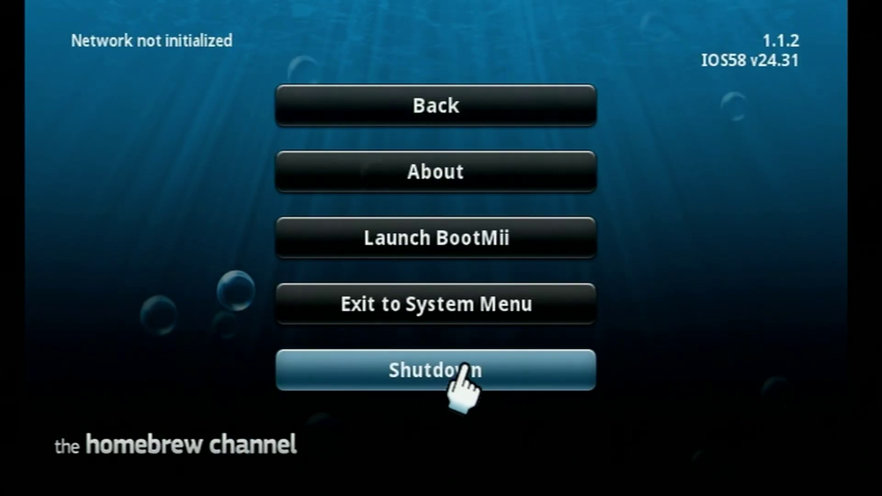
Step: Go to Wii Options > Data Management > Save Data > Wii from the System Menu
{"action": "left_click", "coordinate": [363, 303]}
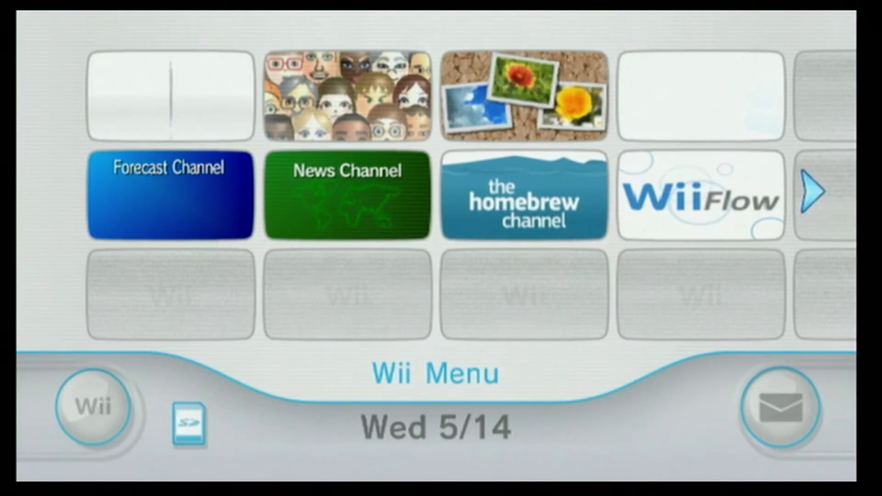
{"action": "left_click", "coordinate": [85, 418]}
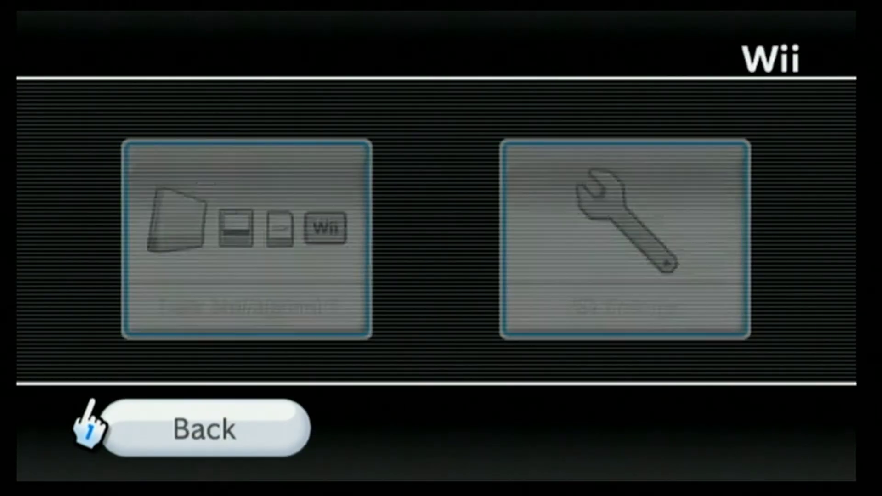
{"action": "left_click", "coordinate": [252, 253]}
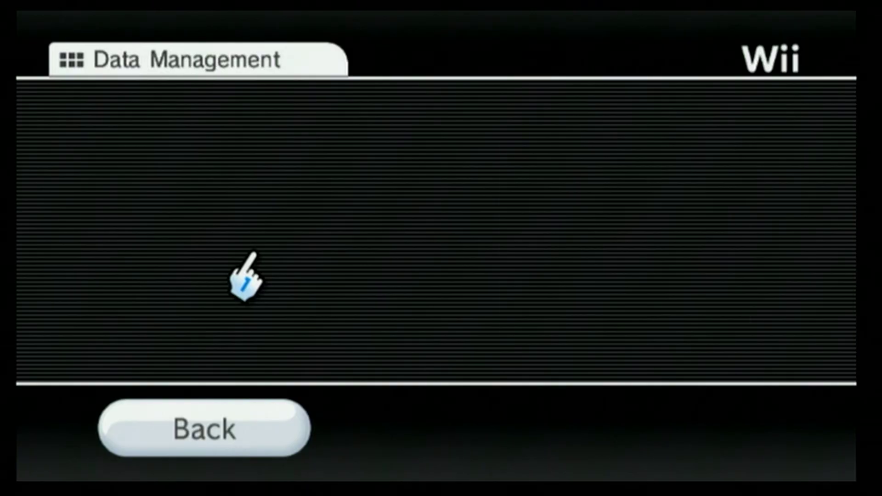
{"action": "left_click", "coordinate": [264, 248]}
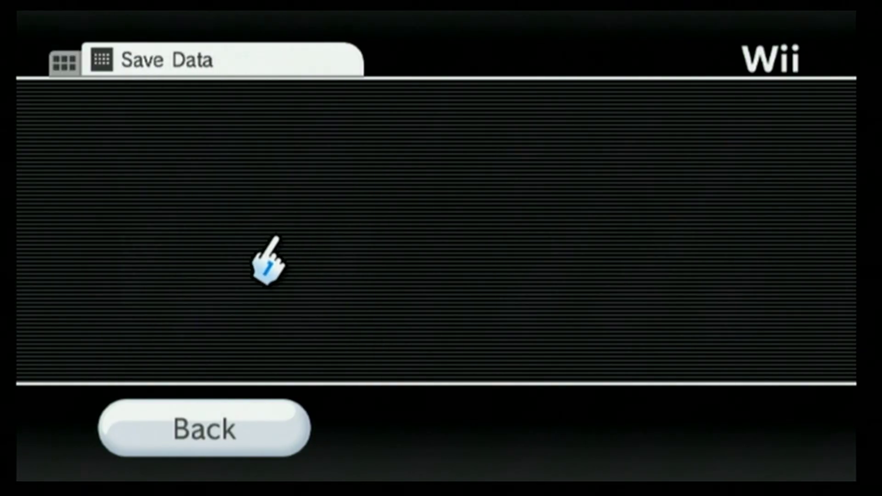
{"action": "left_click", "coordinate": [256, 248]}
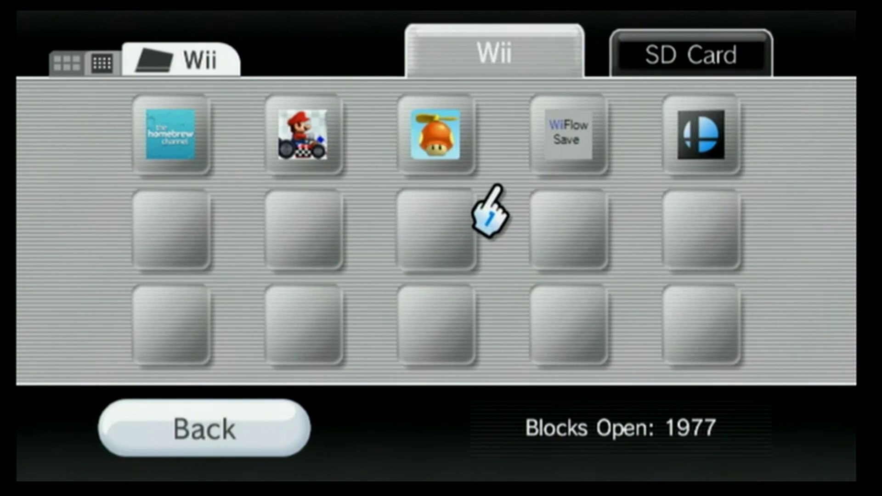
Step: Erase the WiiFlow Save and back out to the Wii Menu
{"action": "left_click", "coordinate": [569, 133]}
{"action": "left_click", "coordinate": [600, 297]}
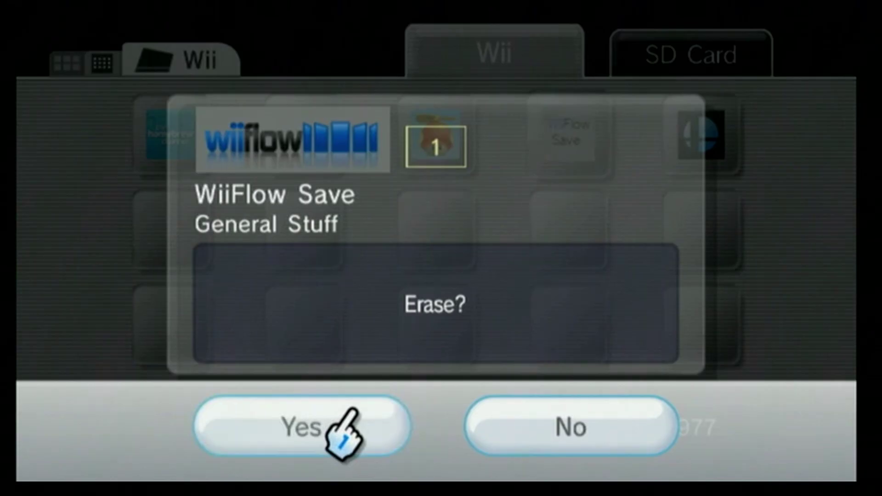
{"action": "left_click", "coordinate": [354, 409]}
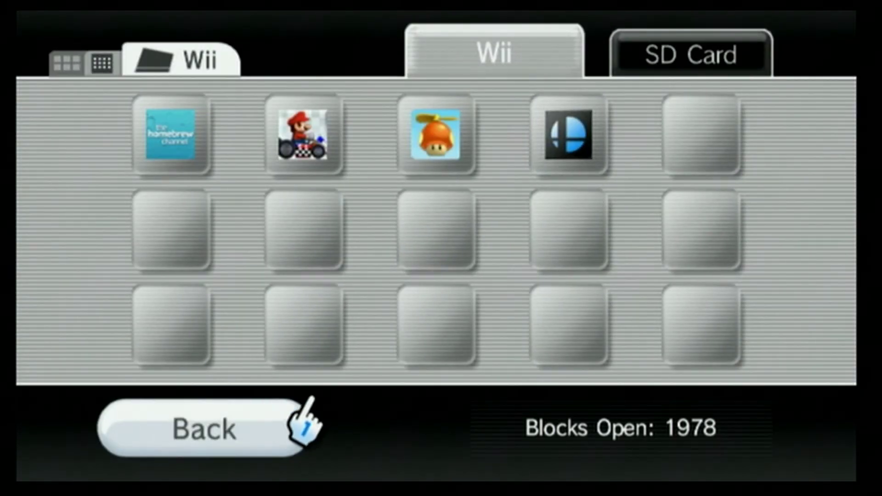
{"action": "left_click", "coordinate": [303, 407]}
{"action": "left_click", "coordinate": [292, 418]}
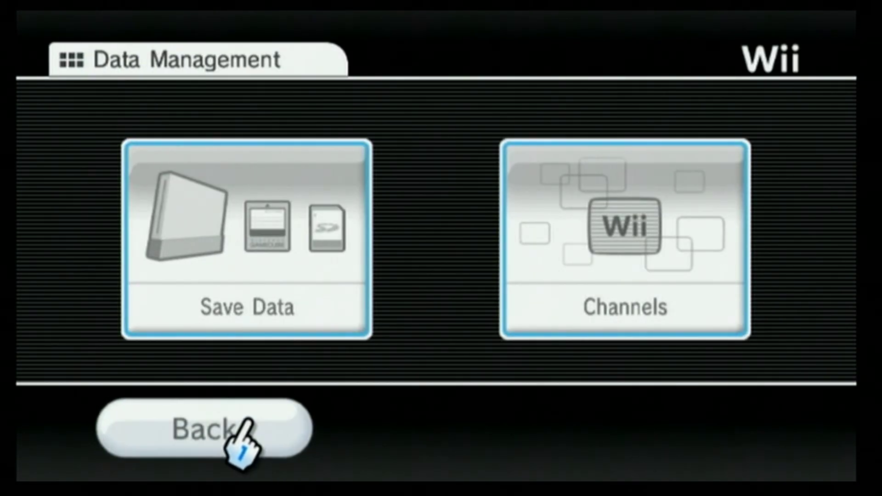
{"action": "left_click", "coordinate": [243, 429]}
{"action": "left_click", "coordinate": [251, 430]}
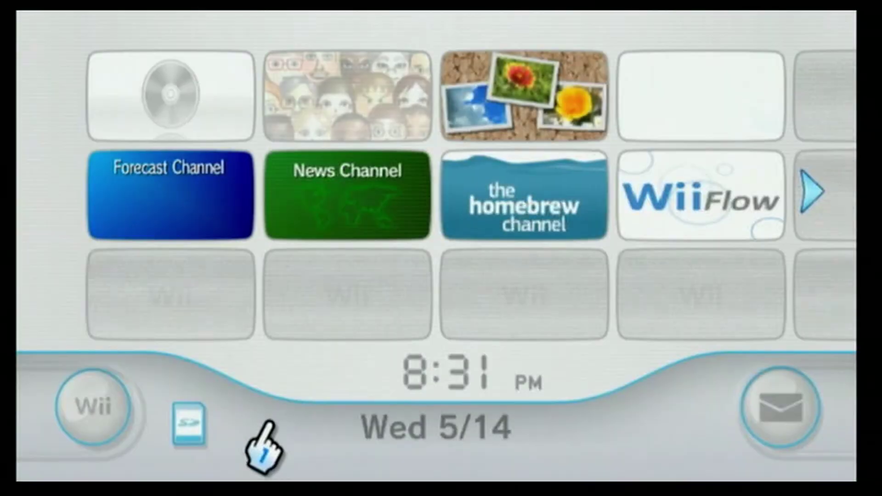
Step: Start the Homebrew Channel and open, then dismiss, WiiFlow Start Configurator's details
{"action": "left_click", "coordinate": [533, 205]}
{"action": "left_click", "coordinate": [532, 388]}
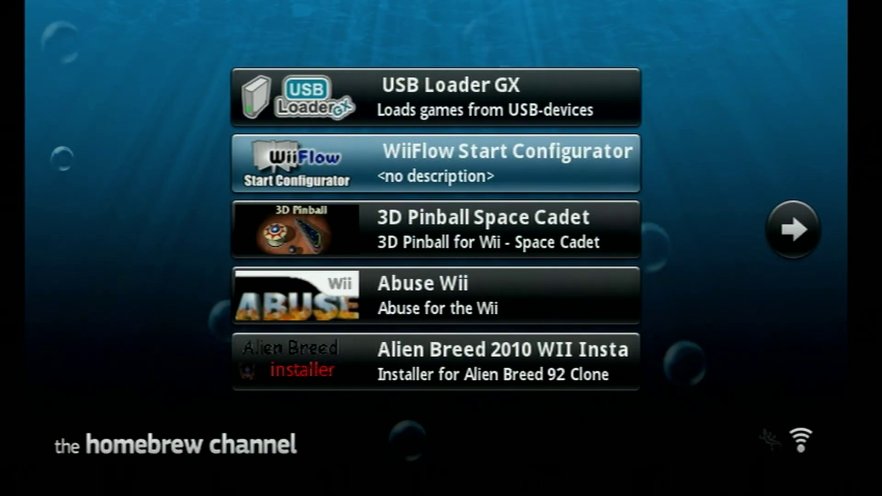
{"action": "left_click", "coordinate": [535, 157]}
{"action": "left_click", "coordinate": [449, 358]}
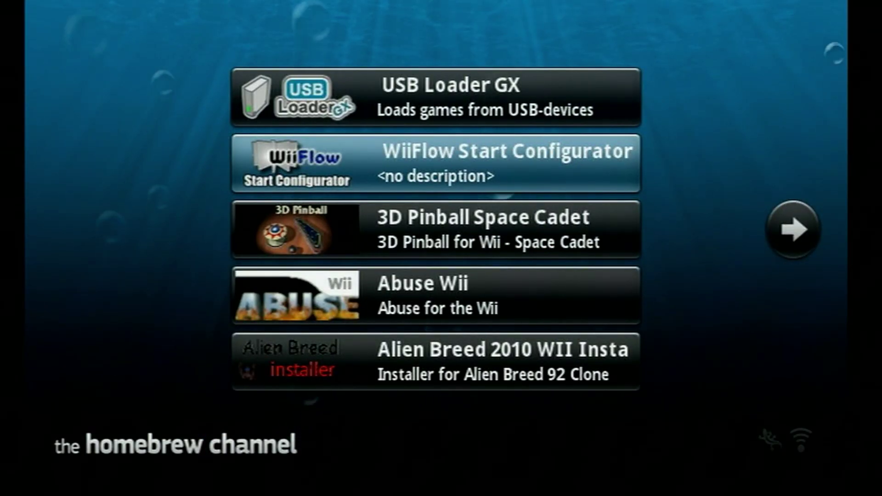
{"action": "key", "text": "Return"}
{"action": "key", "text": "Left"}
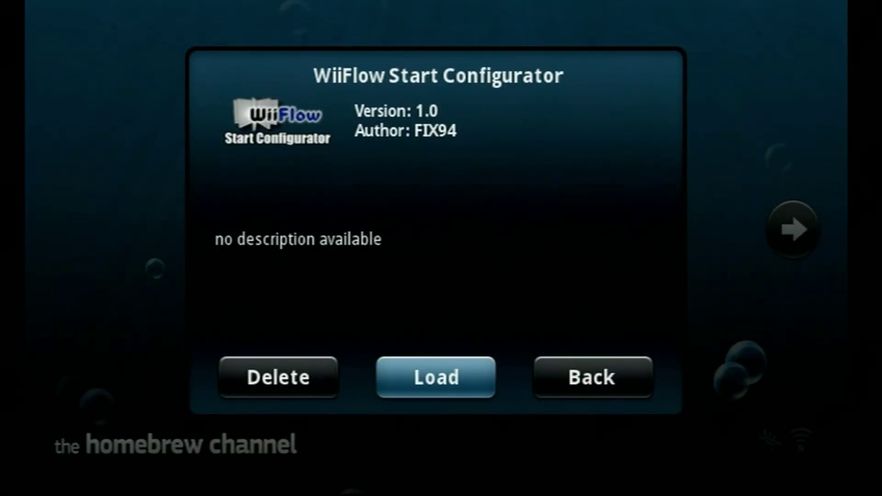
{"action": "key", "text": "Escape"}
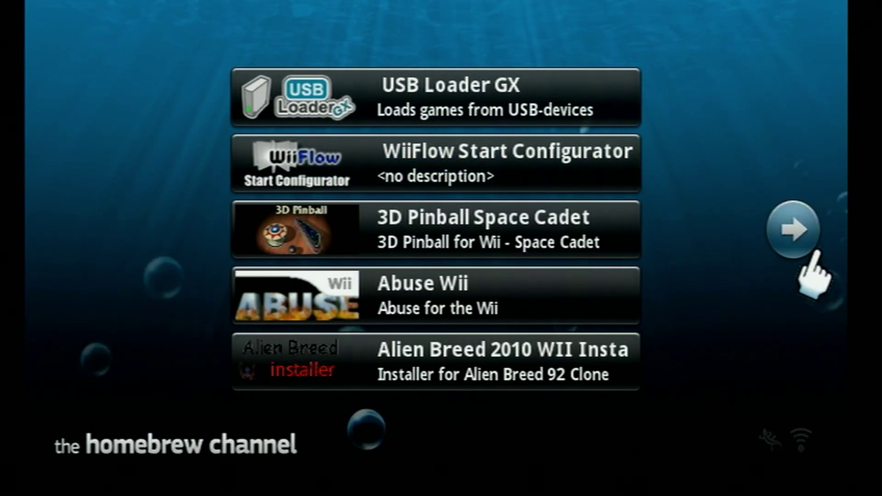
Step: Page through the app list to SysCheck ModMii Edition and load it
{"action": "left_click", "coordinate": [802, 239]}
{"action": "left_click", "coordinate": [785, 232]}
{"action": "left_click", "coordinate": [797, 227]}
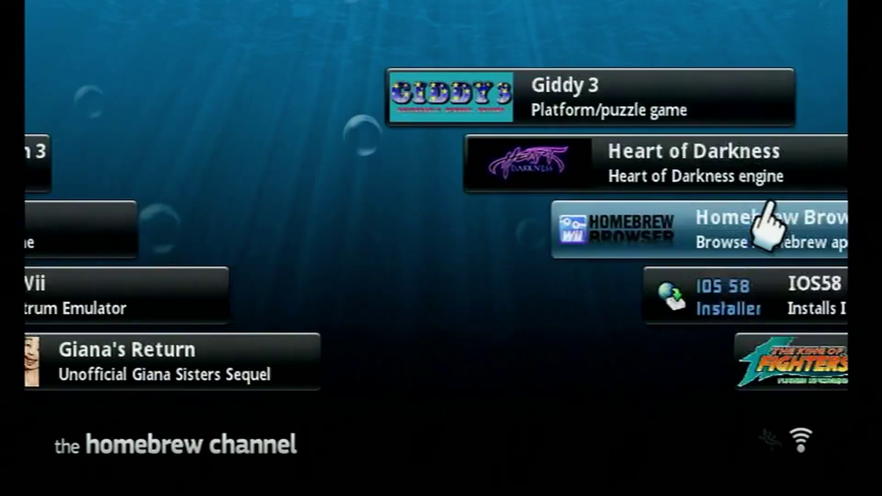
{"action": "left_click", "coordinate": [768, 204]}
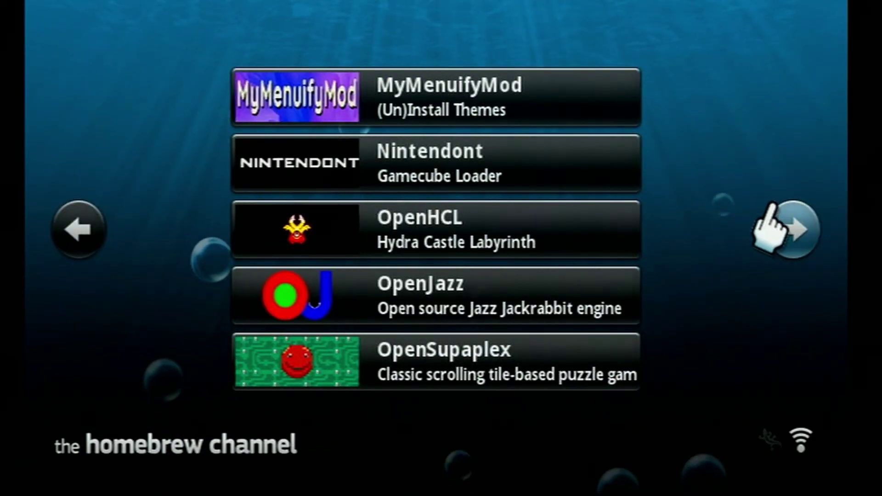
{"action": "left_click", "coordinate": [775, 220]}
{"action": "left_click", "coordinate": [775, 225]}
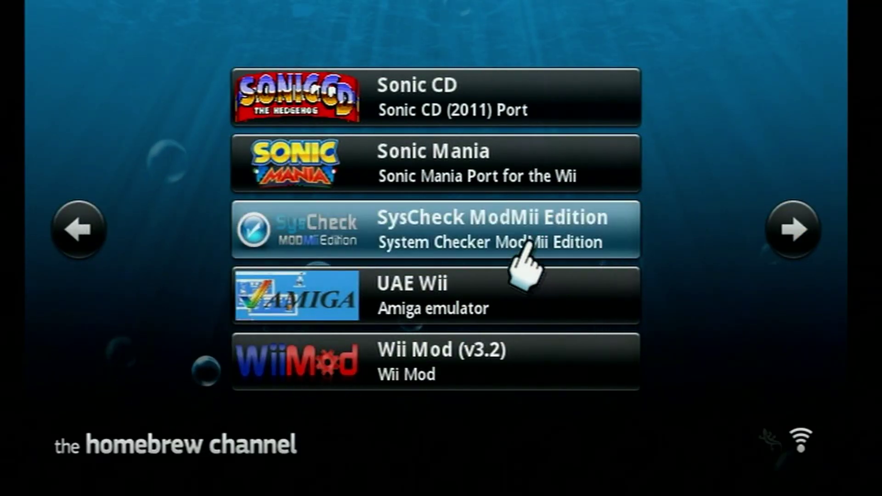
{"action": "left_click", "coordinate": [475, 239]}
{"action": "left_click", "coordinate": [465, 372]}
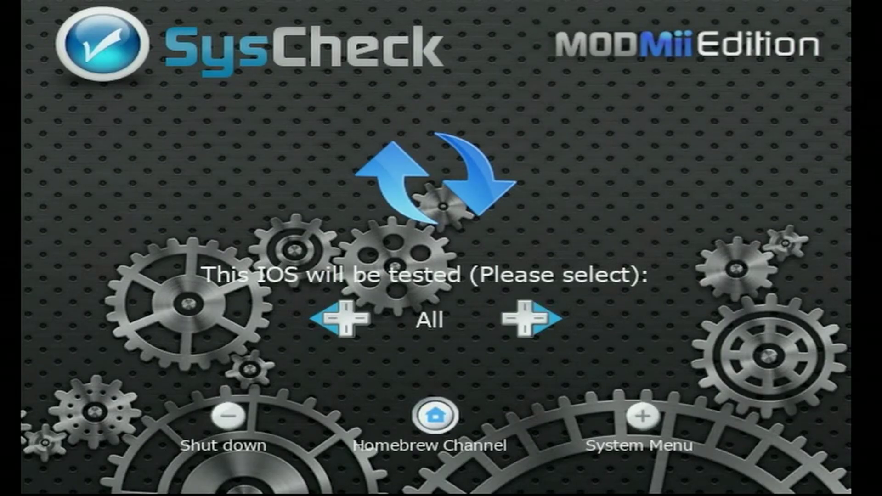
Step: Test all IOS versions with SysCheck and display the finished report
{"action": "key", "text": "Return"}
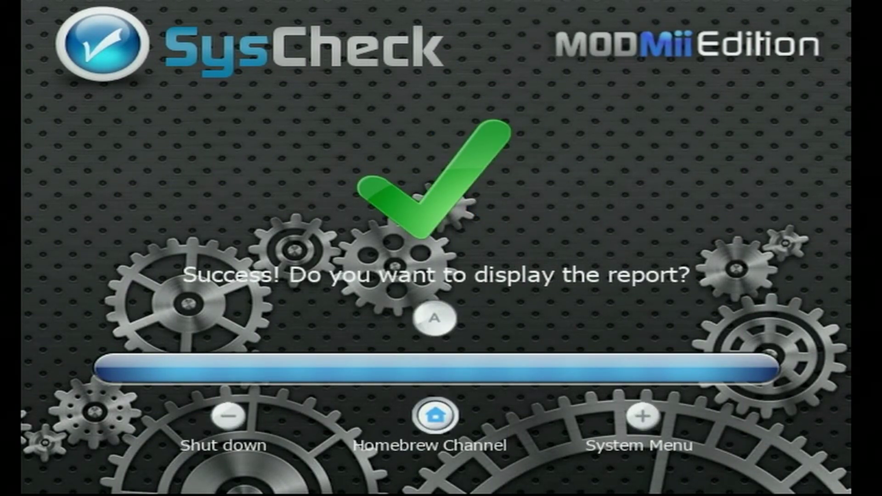
{"action": "key", "text": "Return"}
Step: Scroll through the SysCheck report's IOS list past IOS58 down to BC v6
{"action": "scroll", "coordinate": [406, 230], "scroll_direction": "down", "scroll_amount": 10}
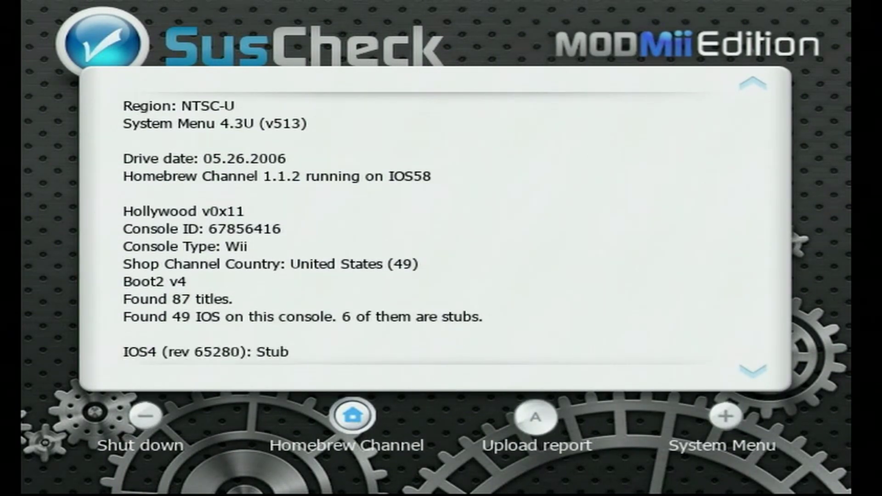
{"action": "scroll", "coordinate": [405, 229], "scroll_direction": "down", "scroll_amount": 10}
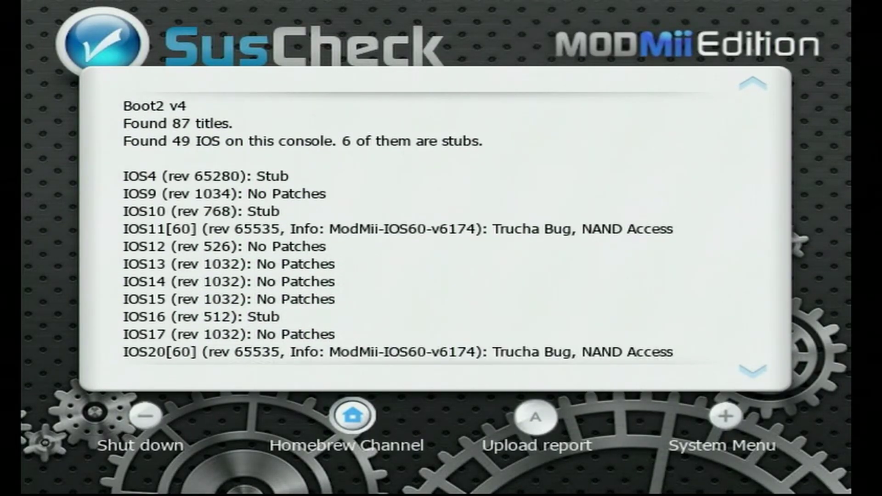
{"action": "scroll", "coordinate": [405, 229], "scroll_direction": "down", "scroll_amount": 10}
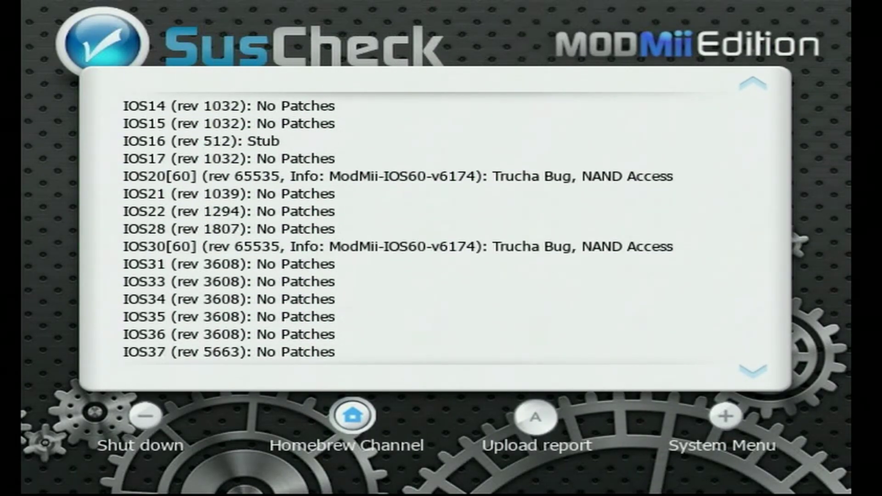
{"action": "scroll", "coordinate": [405, 230], "scroll_direction": "down", "scroll_amount": 10}
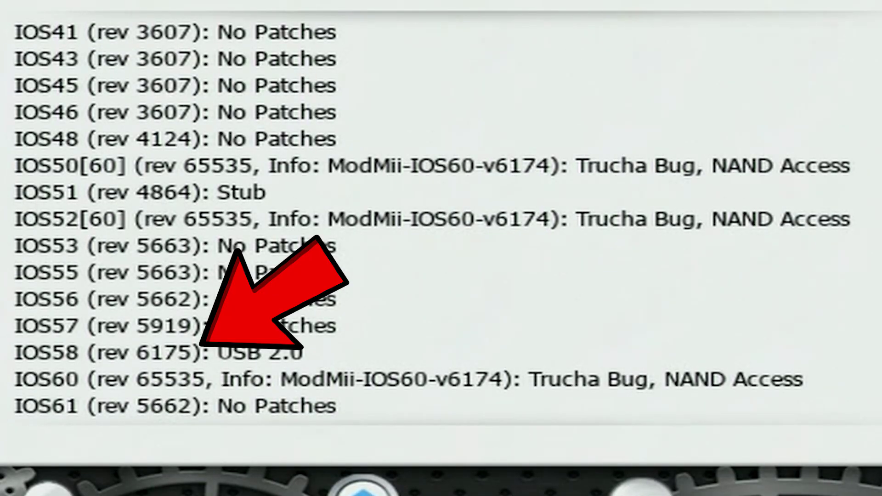
{"action": "scroll", "coordinate": [441, 221], "scroll_direction": "down", "scroll_amount": 9}
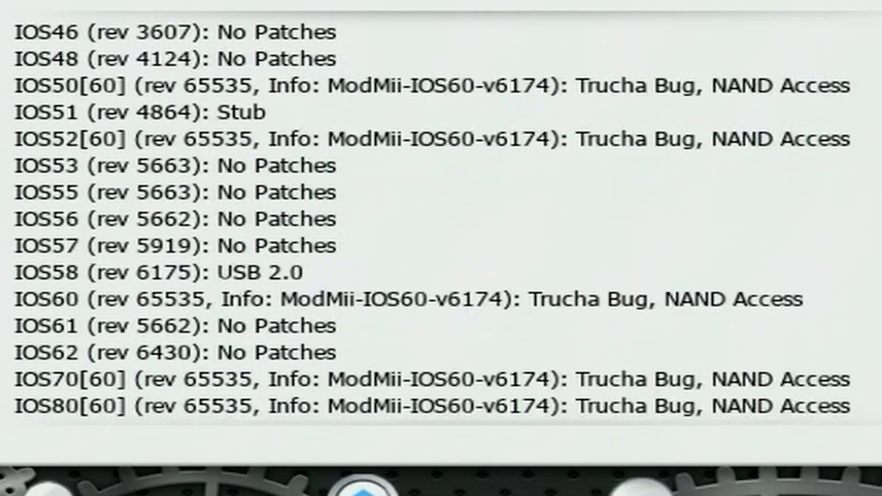
{"action": "scroll", "coordinate": [440, 220], "scroll_direction": "down", "scroll_amount": 2}
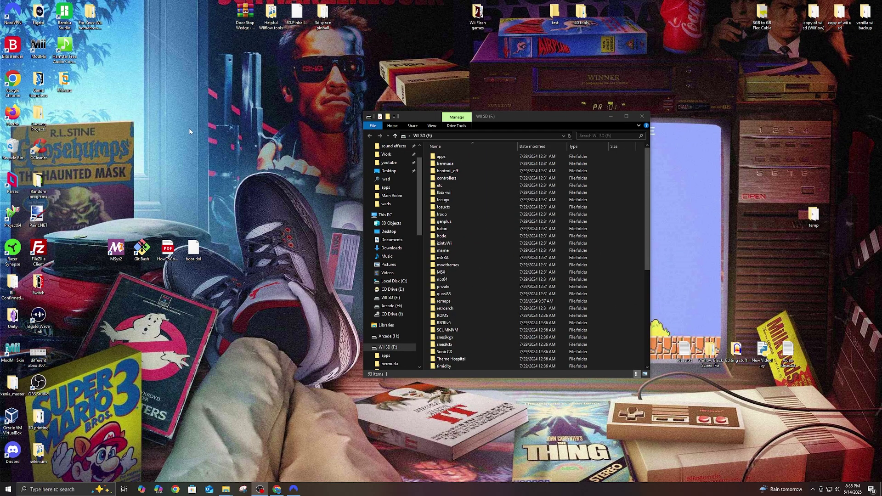
Step: Launch ModMii, centre its window and accept the disclaimer with 'I Agree'
{"action": "double_click", "coordinate": [43, 47]}
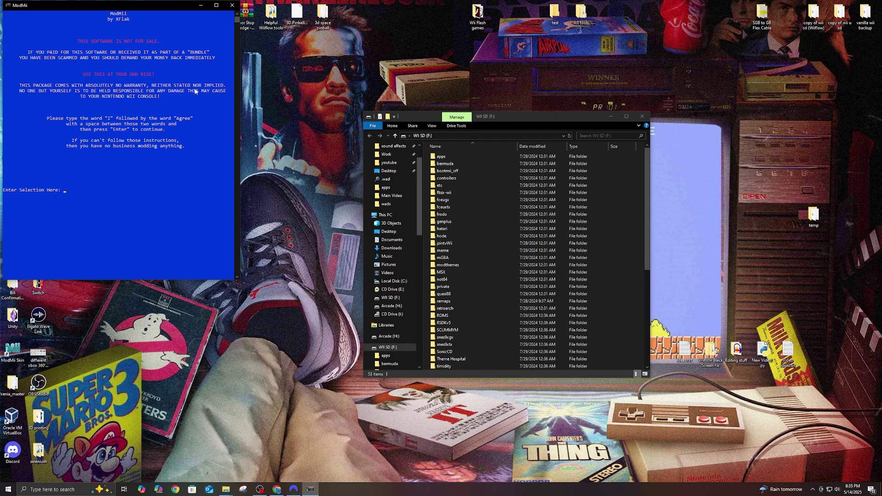
{"action": "left_click_drag", "start_coordinate": [119, 7], "coordinate": [241, 82]}
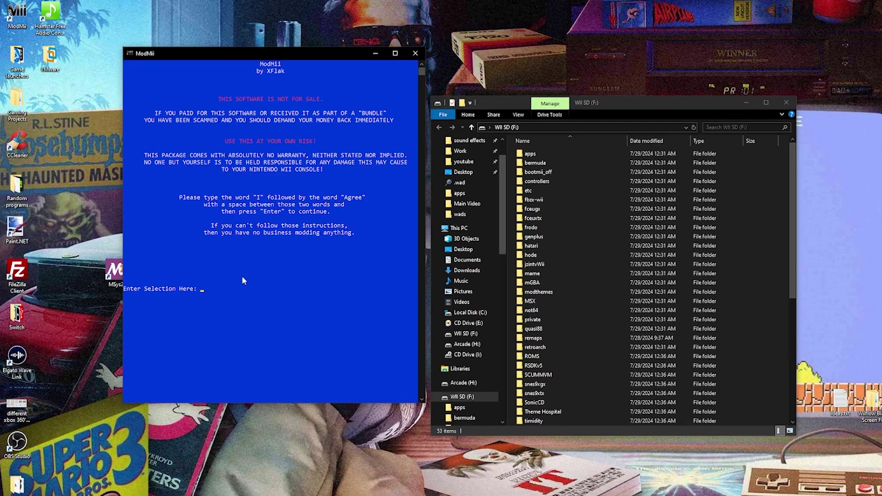
{"action": "left_click", "coordinate": [244, 280]}
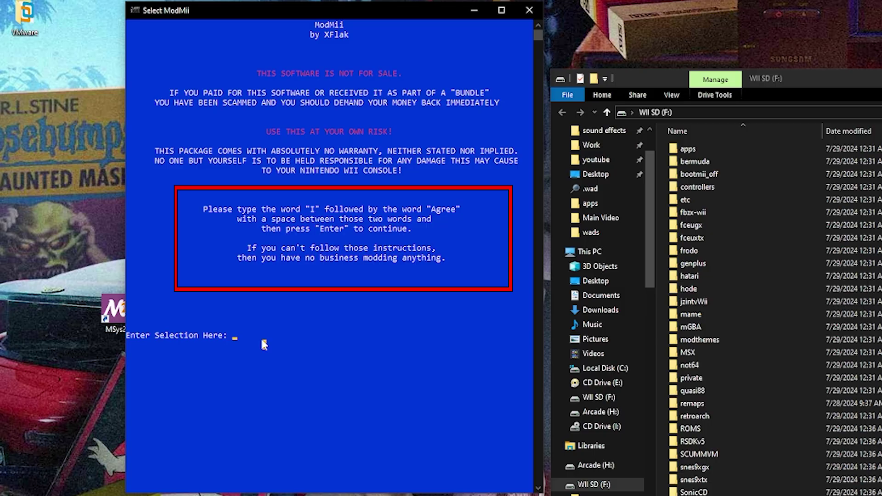
{"action": "type", "text": "ee"}
{"action": "key", "text": "Return"}
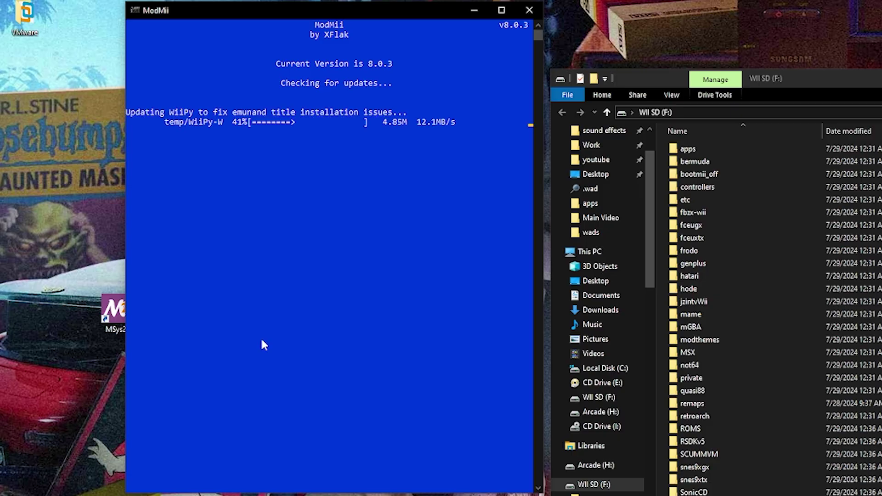
Step: Give ModMii the path F:\SysCheck.csv from the Wii SD card
{"action": "left_click", "coordinate": [844, 83]}
{"action": "scroll", "coordinate": [735, 336], "scroll_direction": "down", "scroll_amount": 8}
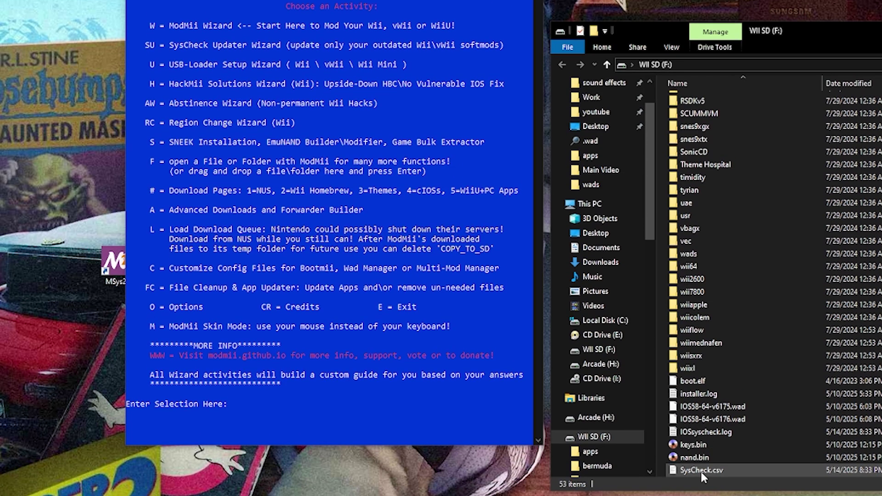
{"action": "left_click", "coordinate": [700, 470]}
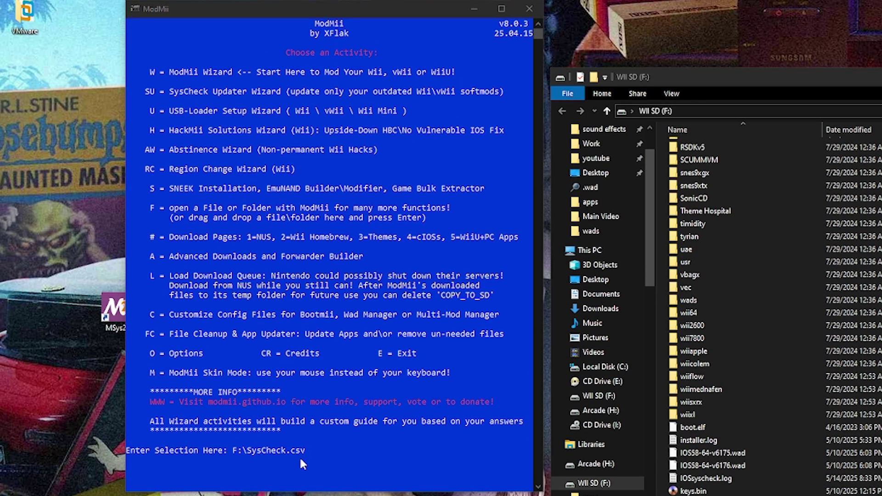
{"action": "left_click", "coordinate": [341, 459]}
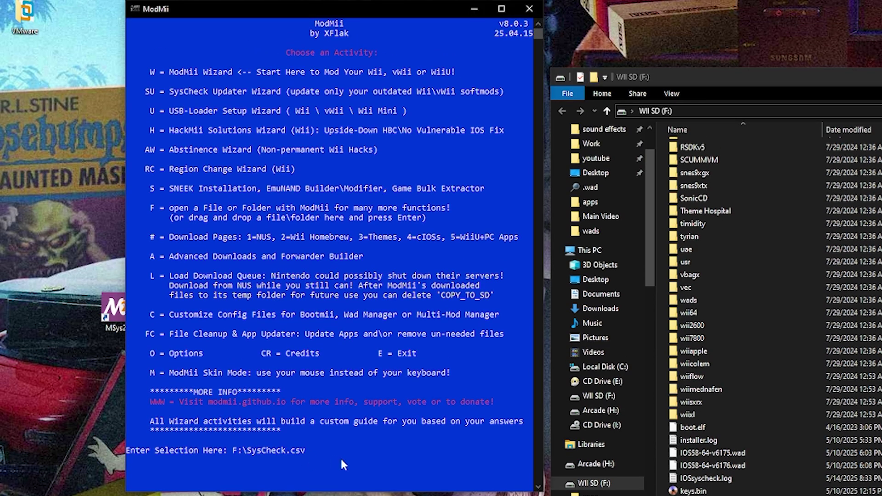
{"action": "key", "text": "Return"}
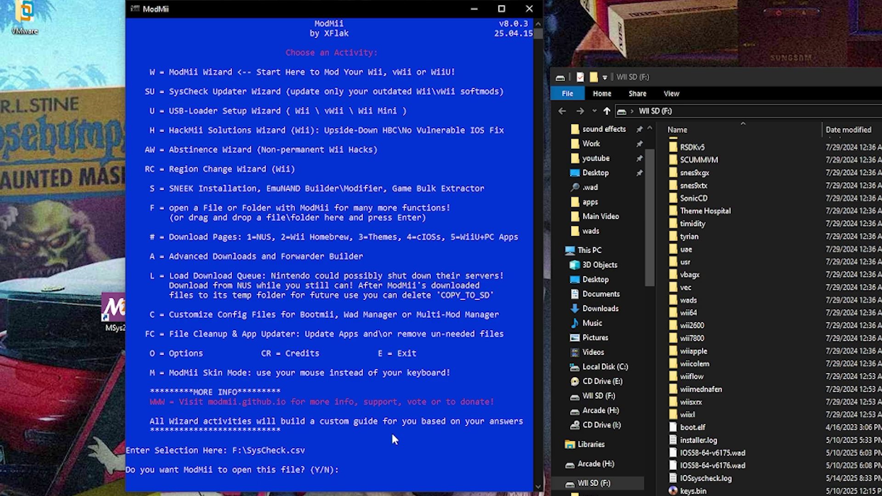
Step: Answer y to open SysCheck.csv for analysis in ModMii
{"action": "type", "text": "y"}
{"action": "key", "text": "Return"}
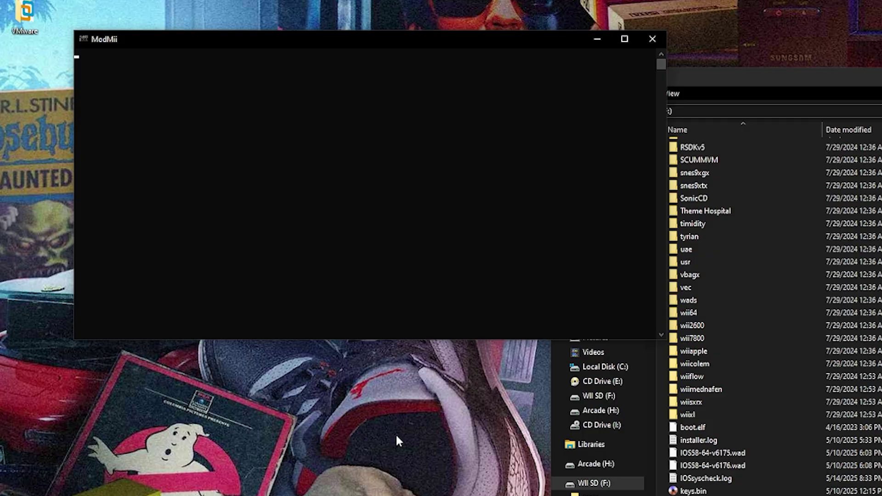